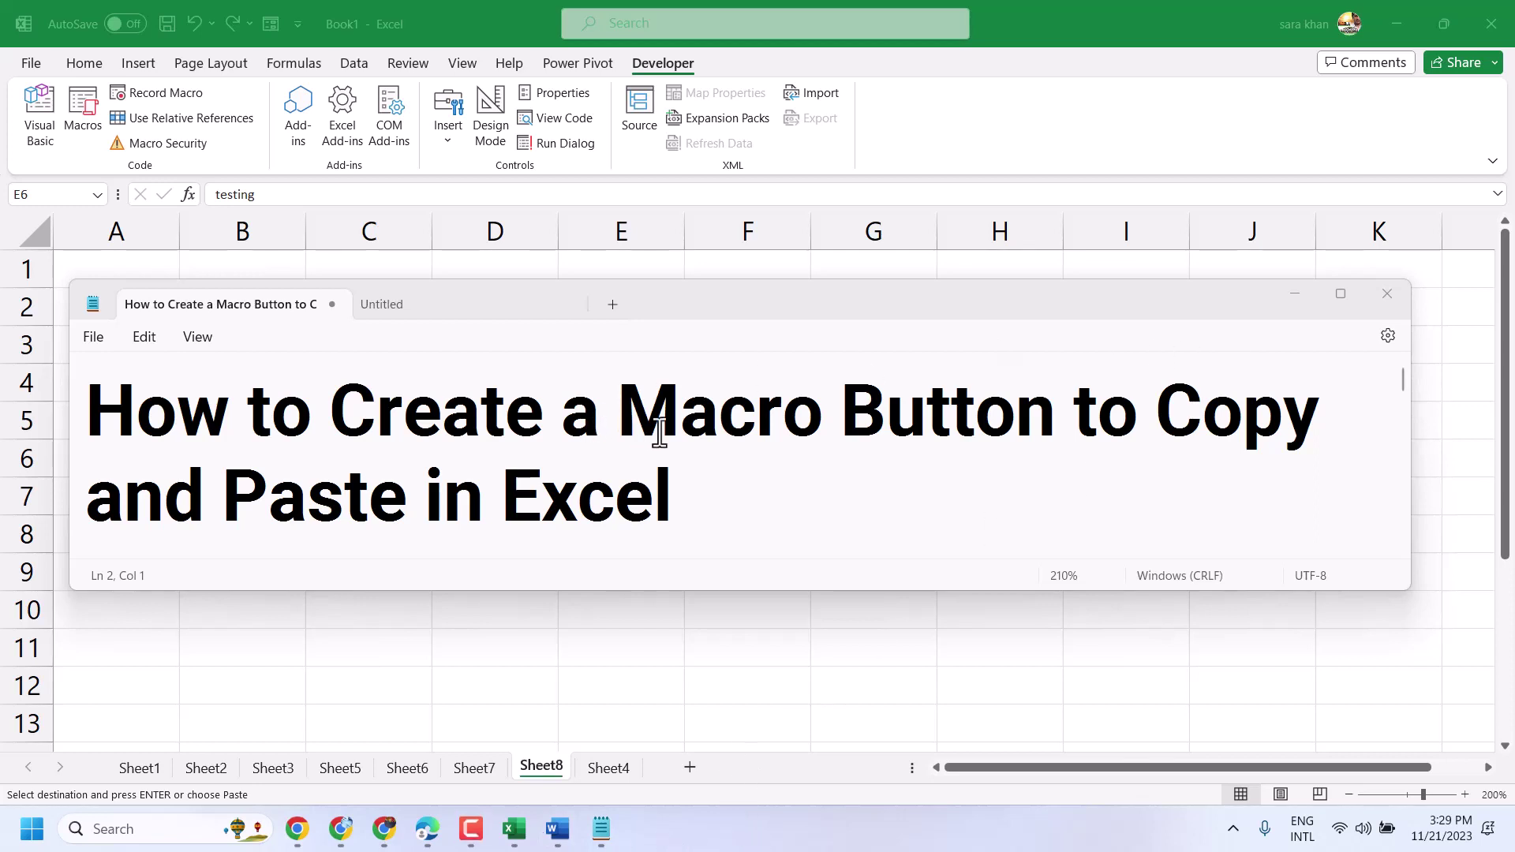
# - Minimize Notepad, then test Button 4 by entering 'bes' and then 333 in C6
pyautogui.click(1294, 294)
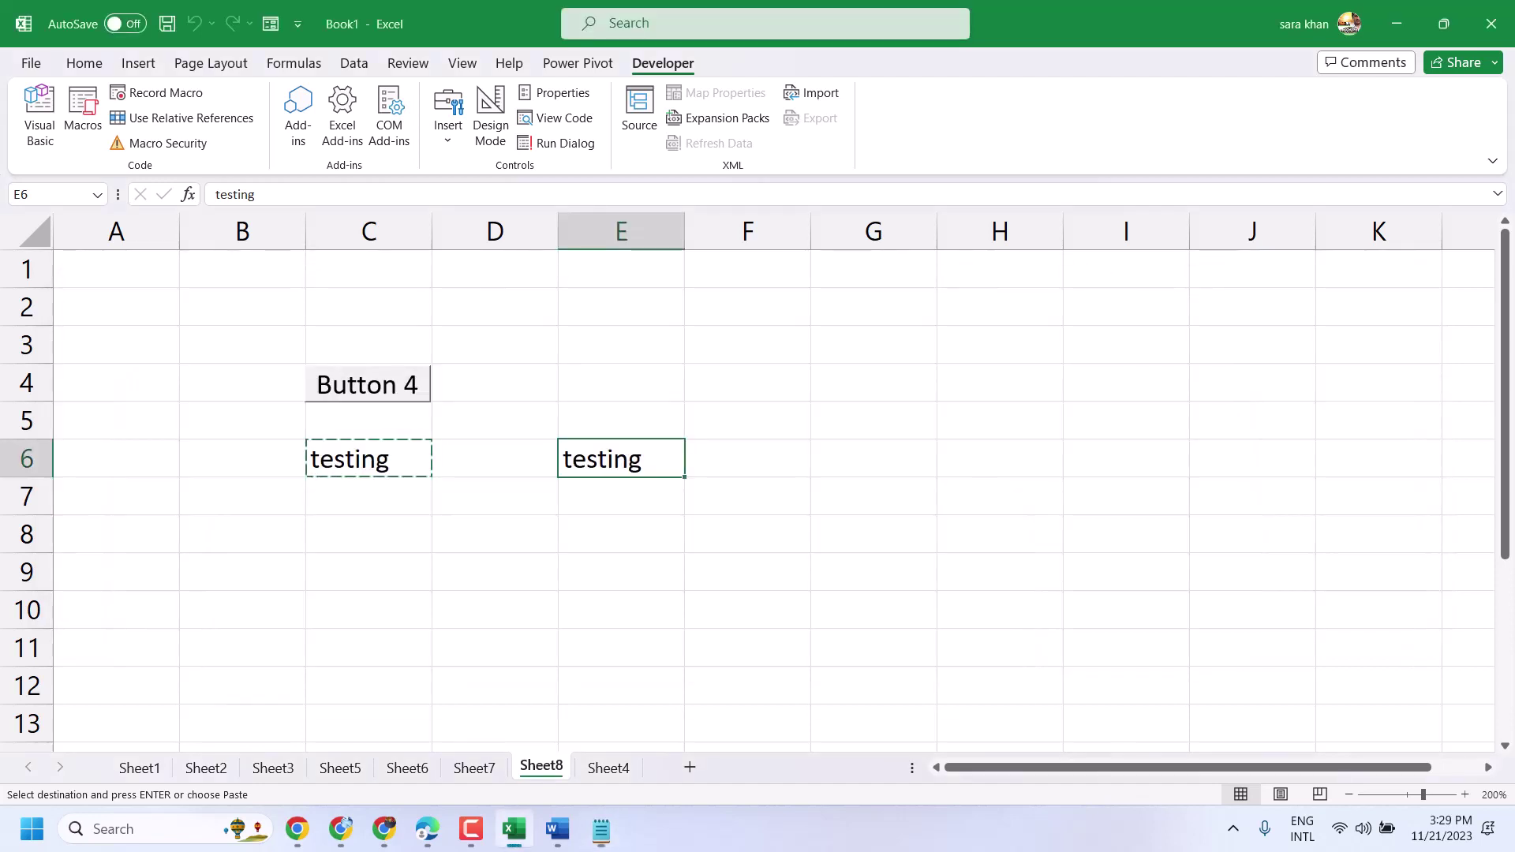
pyautogui.click(371, 464)
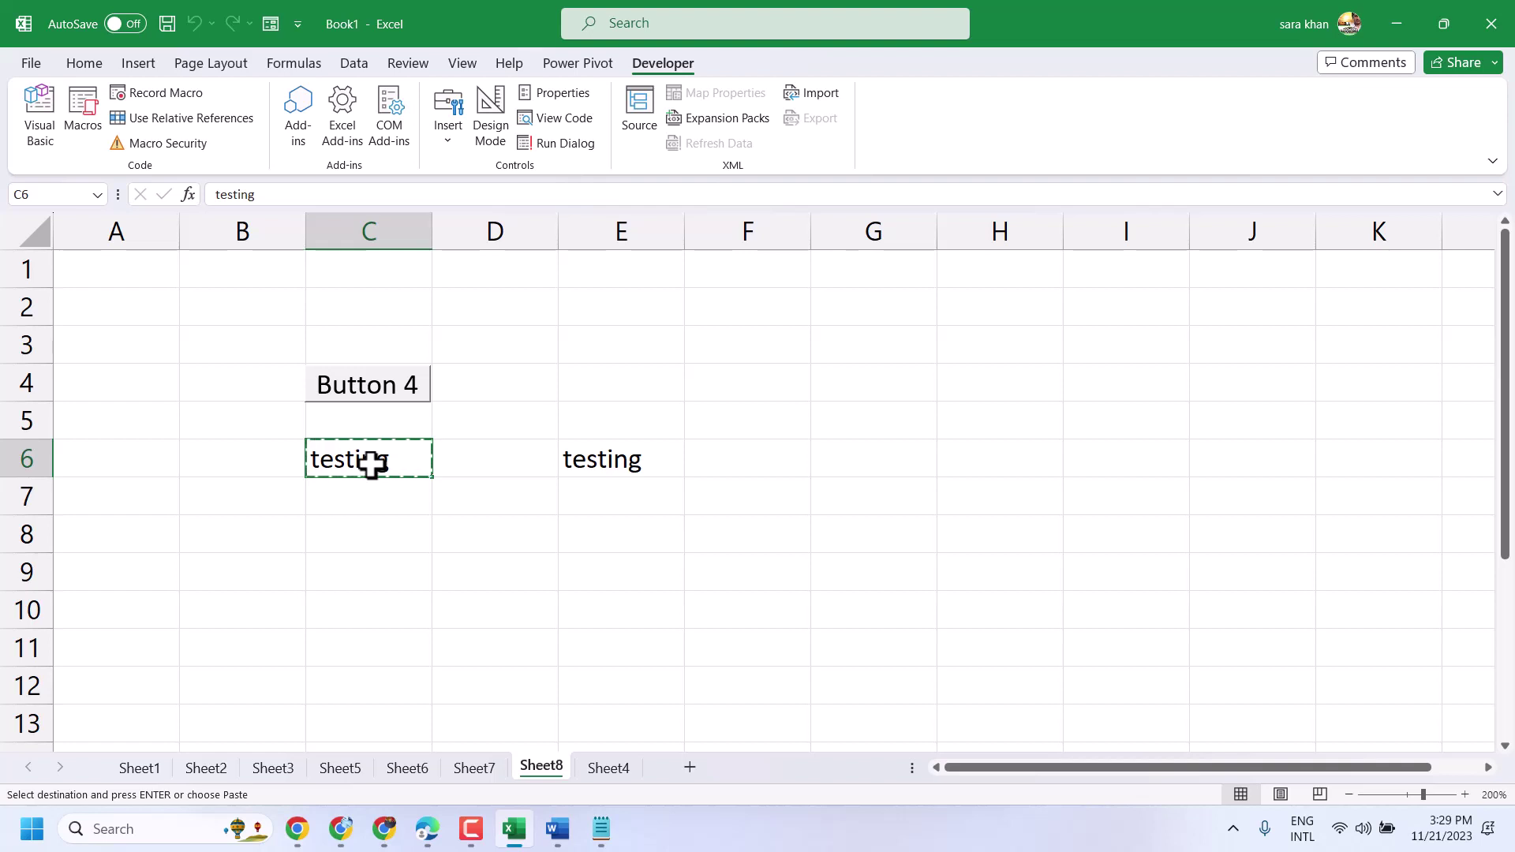
pyautogui.press('Escape')
pyautogui.write('best')
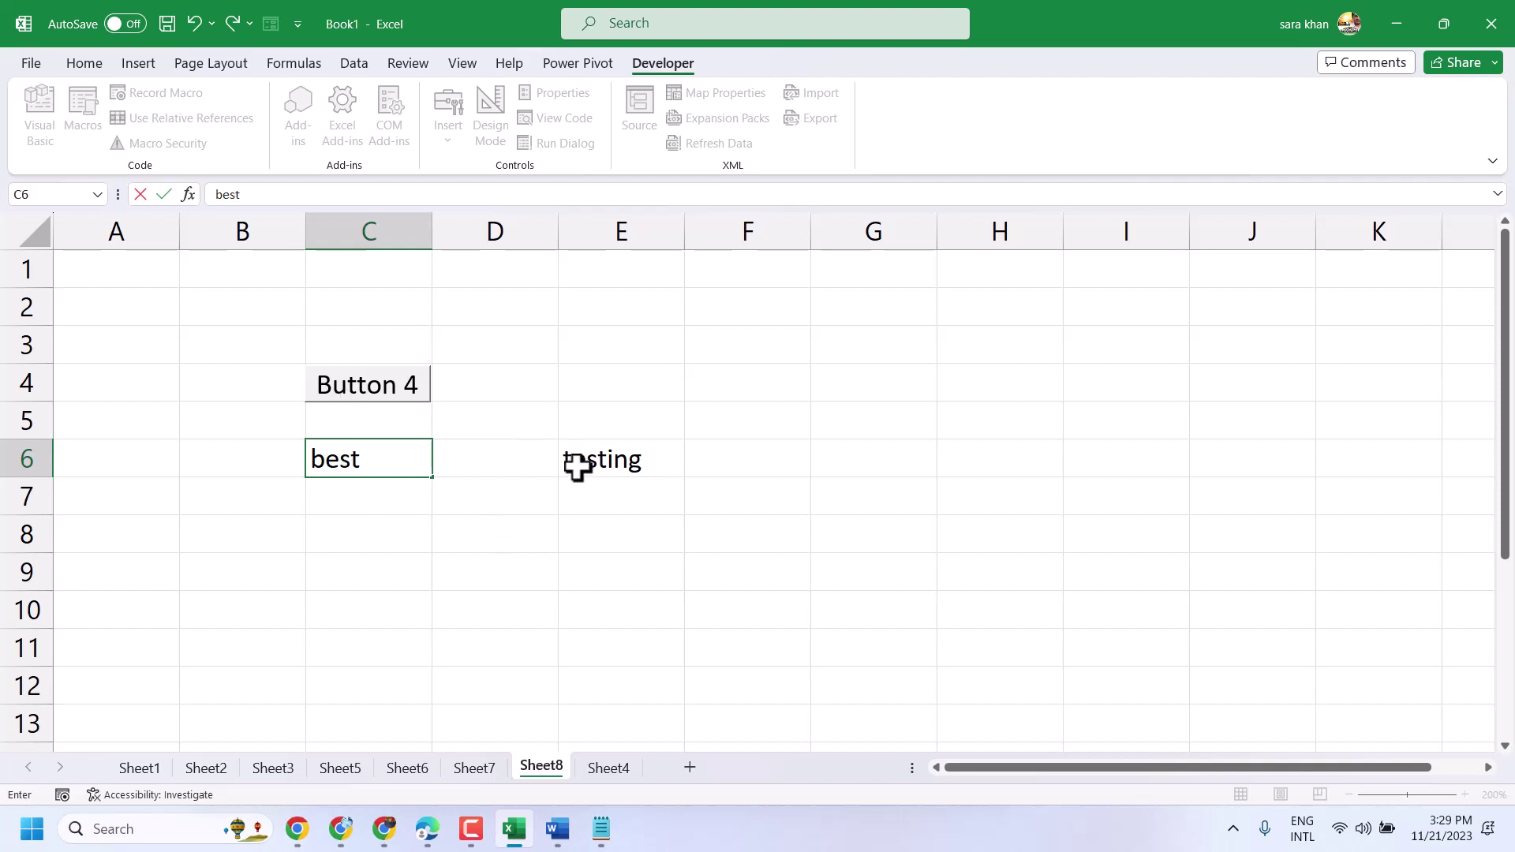
pyautogui.click(373, 399)
pyautogui.click(357, 465)
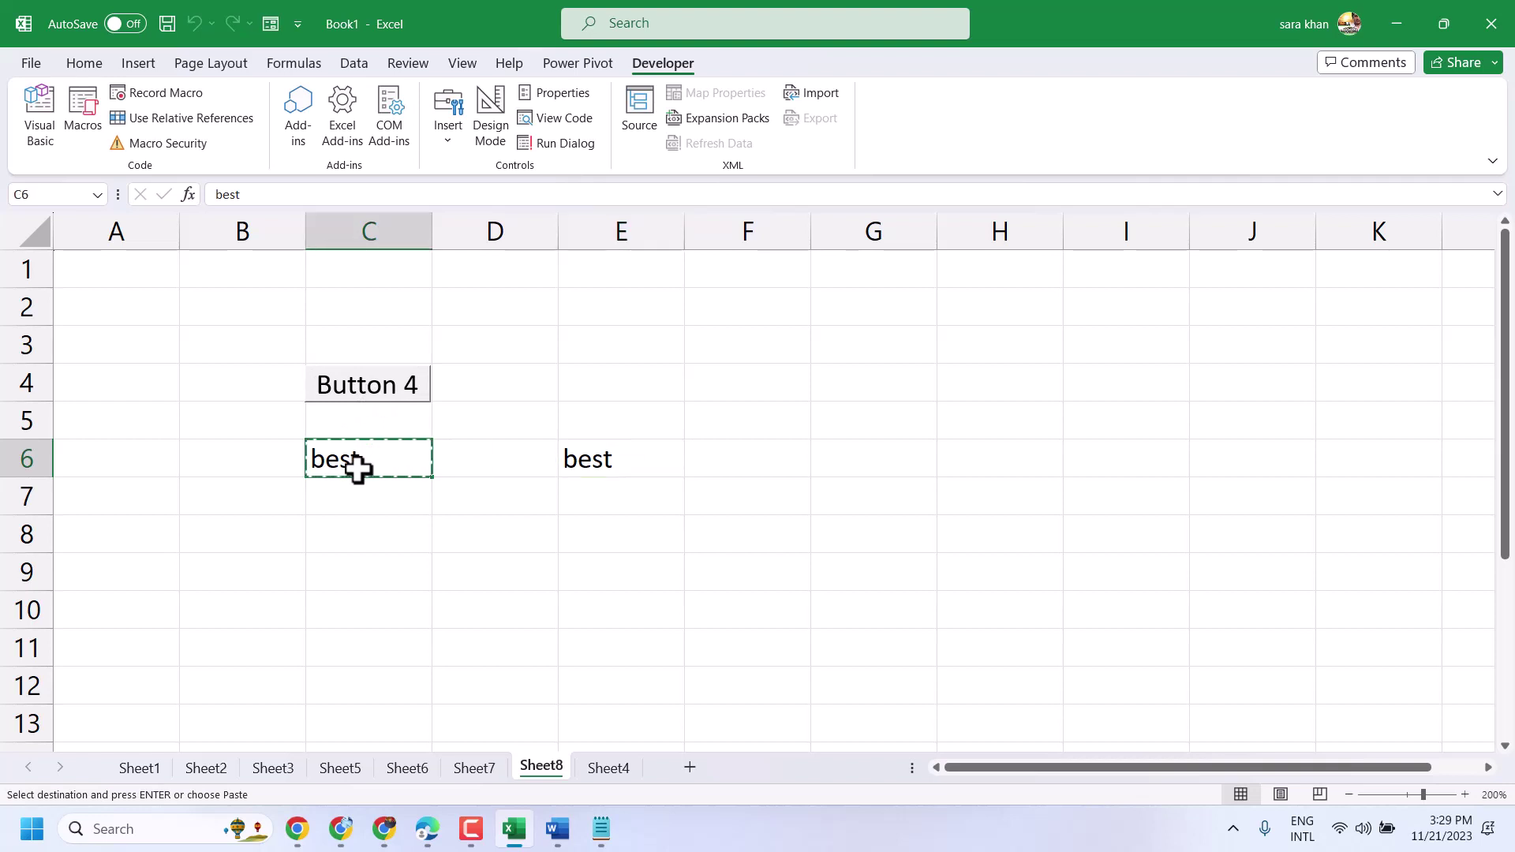
pyautogui.press('Escape')
pyautogui.write('333')
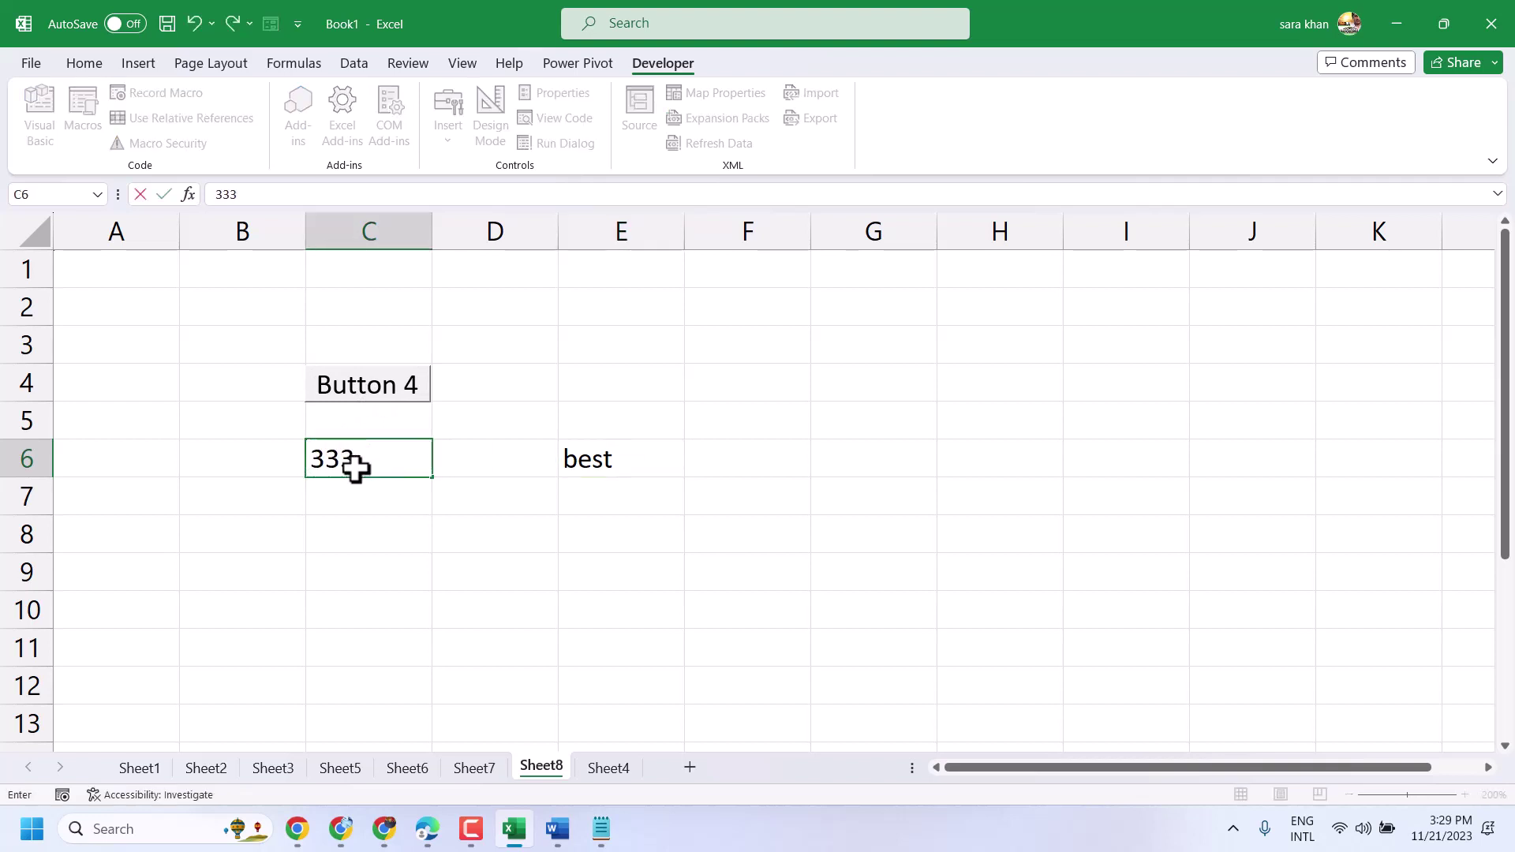
pyautogui.click(354, 392)
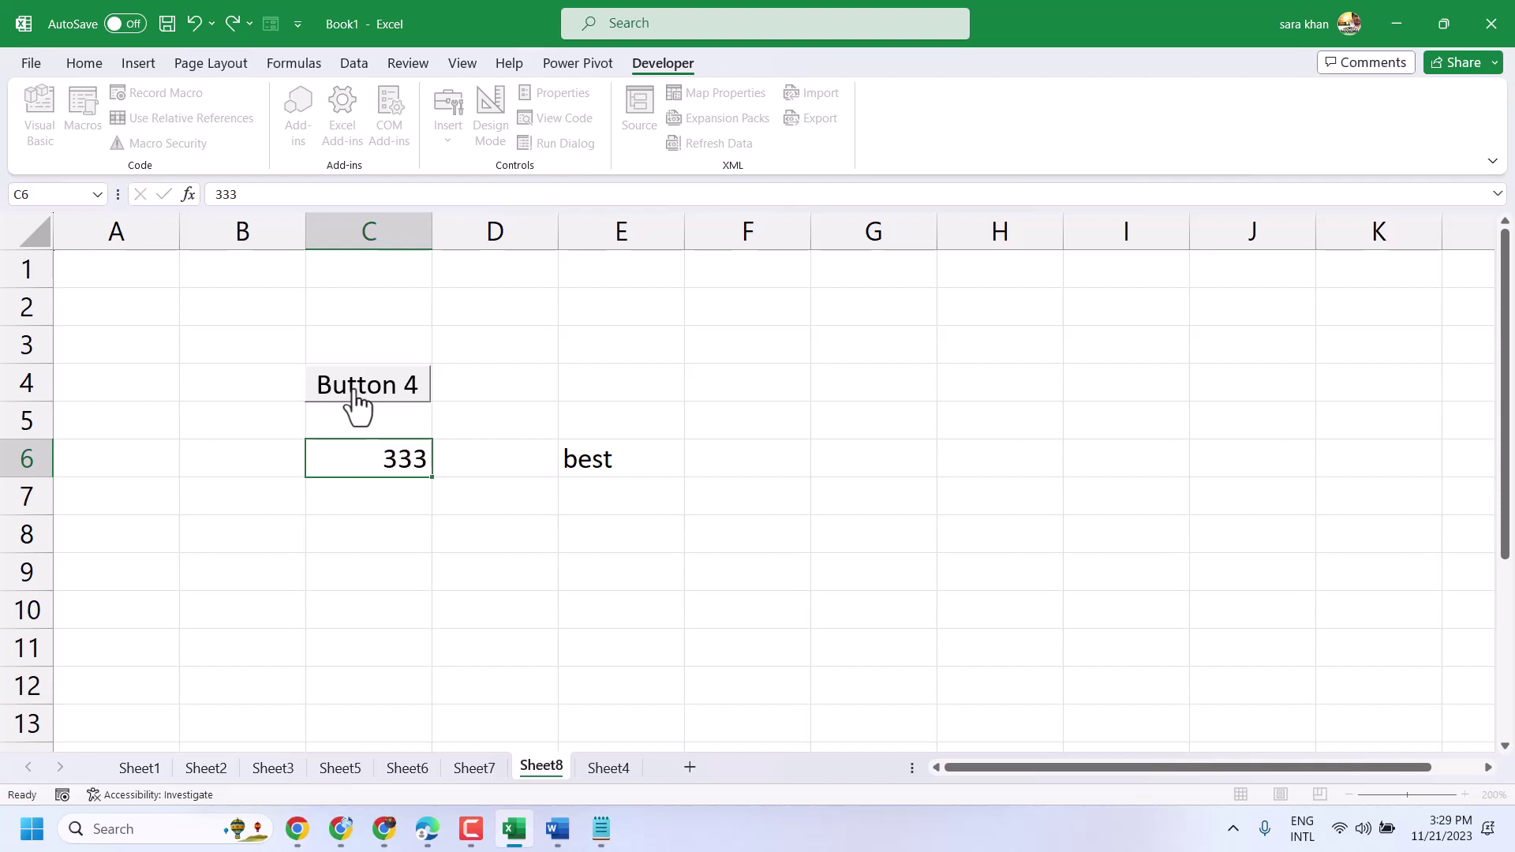
# - Enter 'techproadvice' in C6, copy it to E6, and autofit columns C and E
pyautogui.click(355, 462)
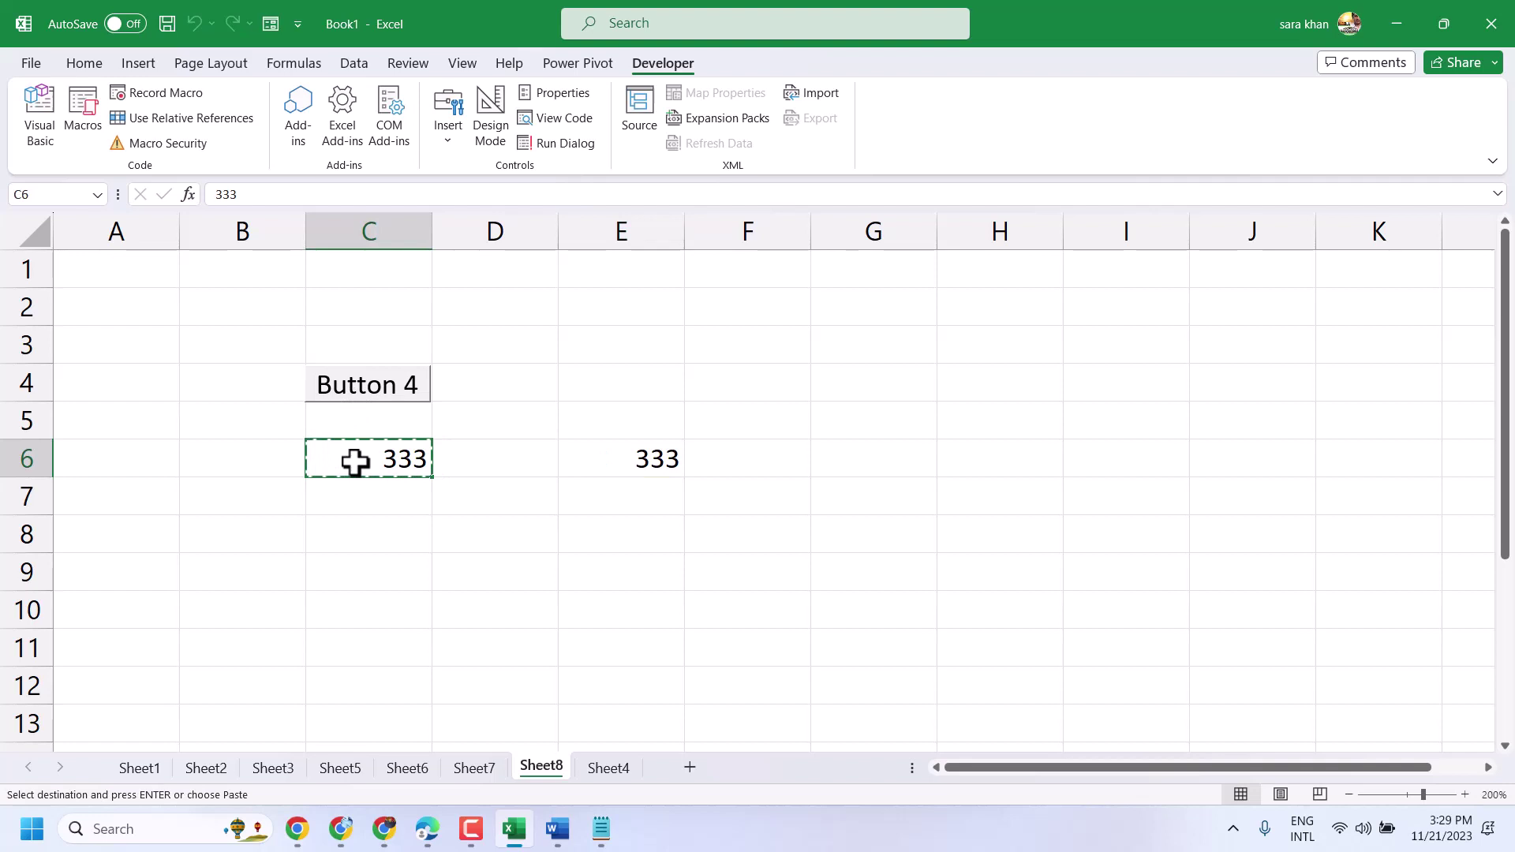
pyautogui.write('techp')
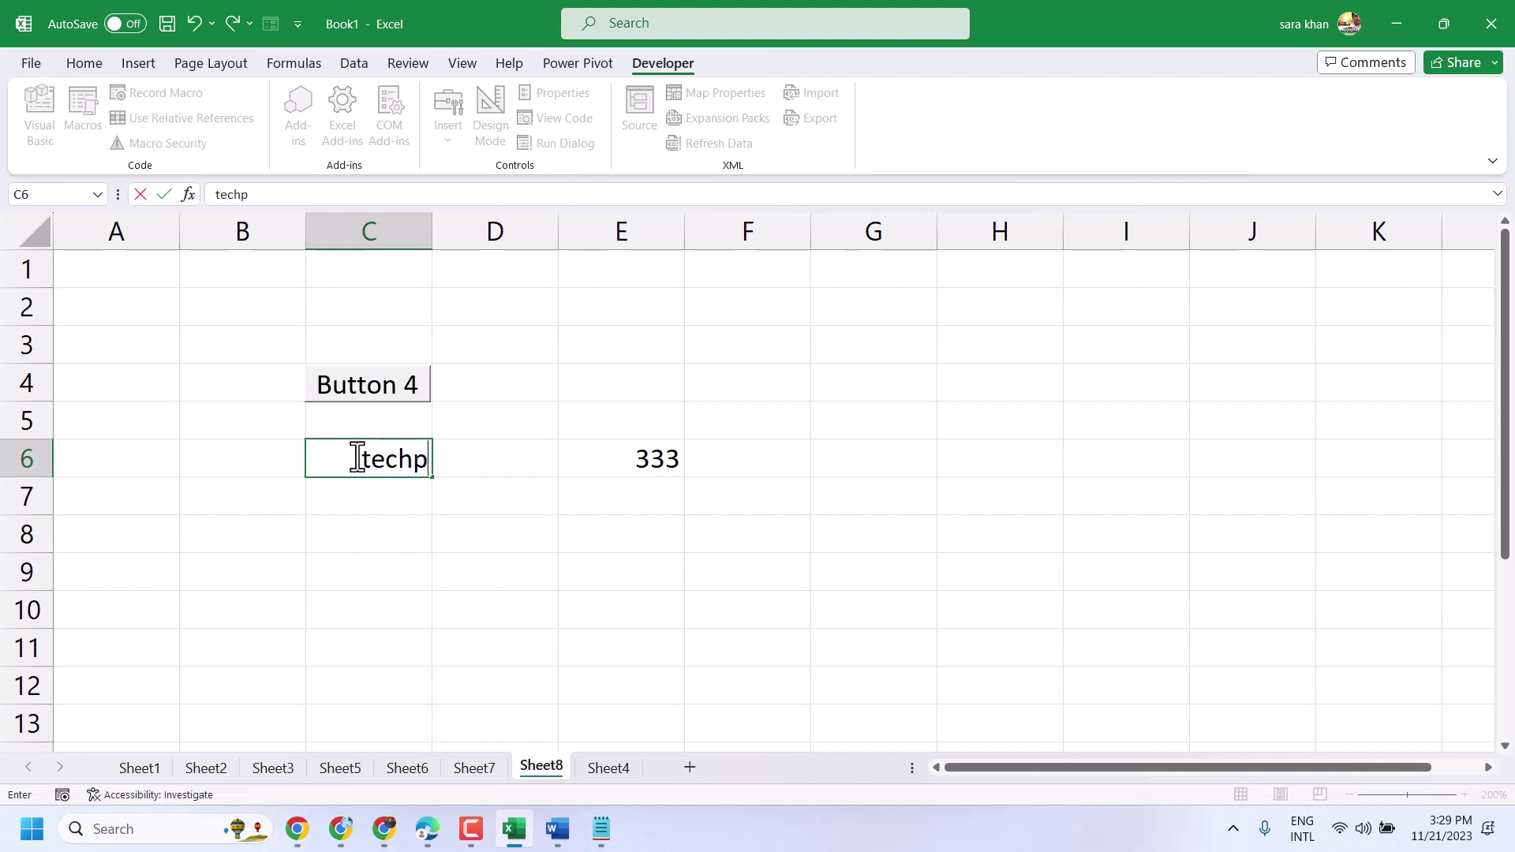
pyautogui.write('roadv')
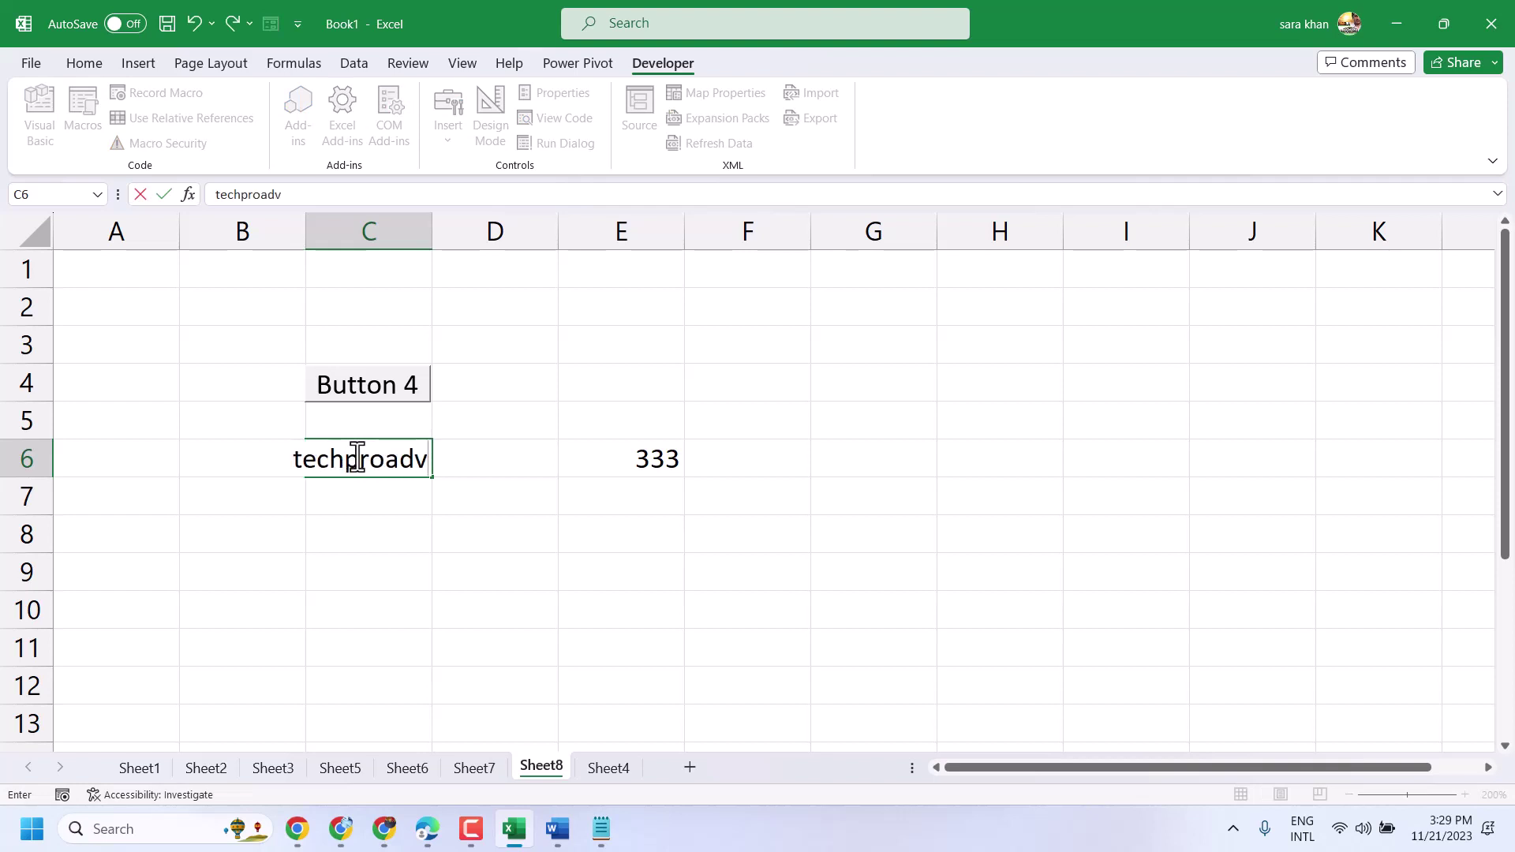
pyautogui.write('ice')
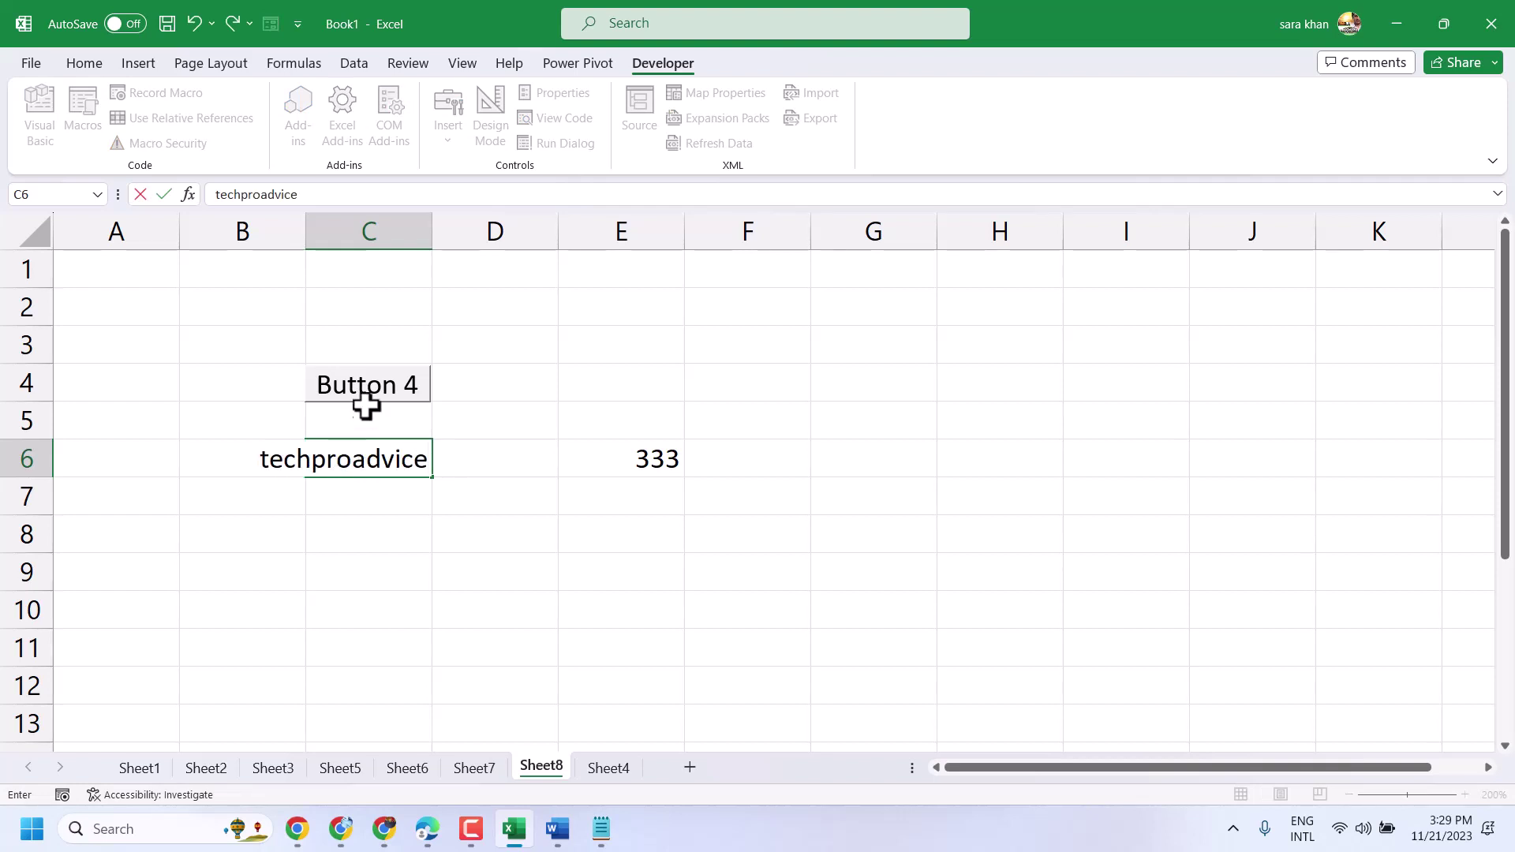
pyautogui.hotkey('ctrl', 'Return')
pyautogui.hotkey('ctrl', 'c')
pyautogui.press('Right')
pyautogui.press('Right')
pyautogui.hotkey('ctrl', 'v')
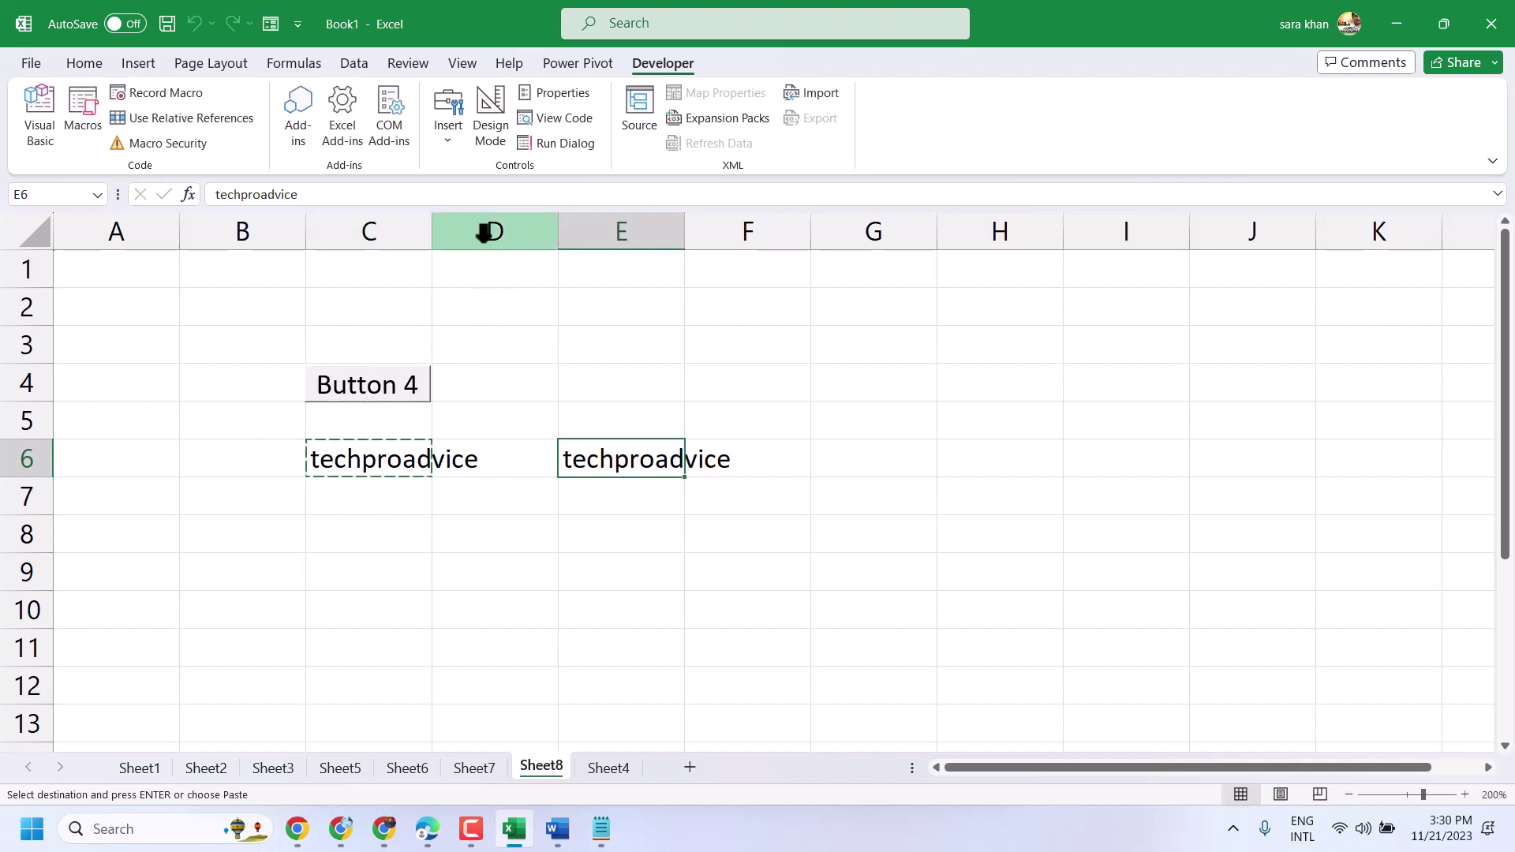
pyautogui.doubleClick(432, 227)
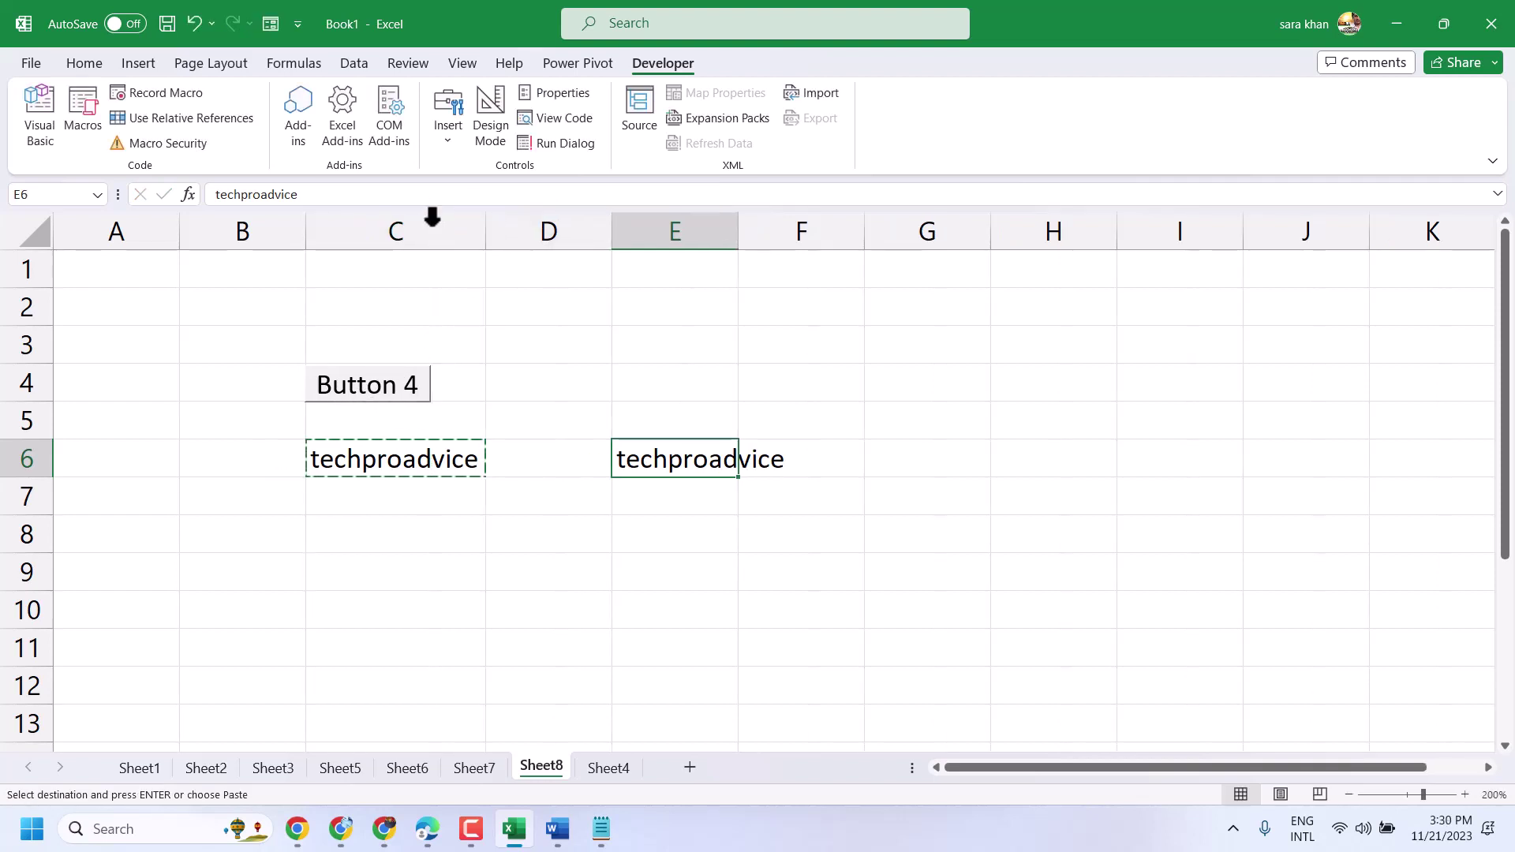
pyautogui.doubleClick(738, 229)
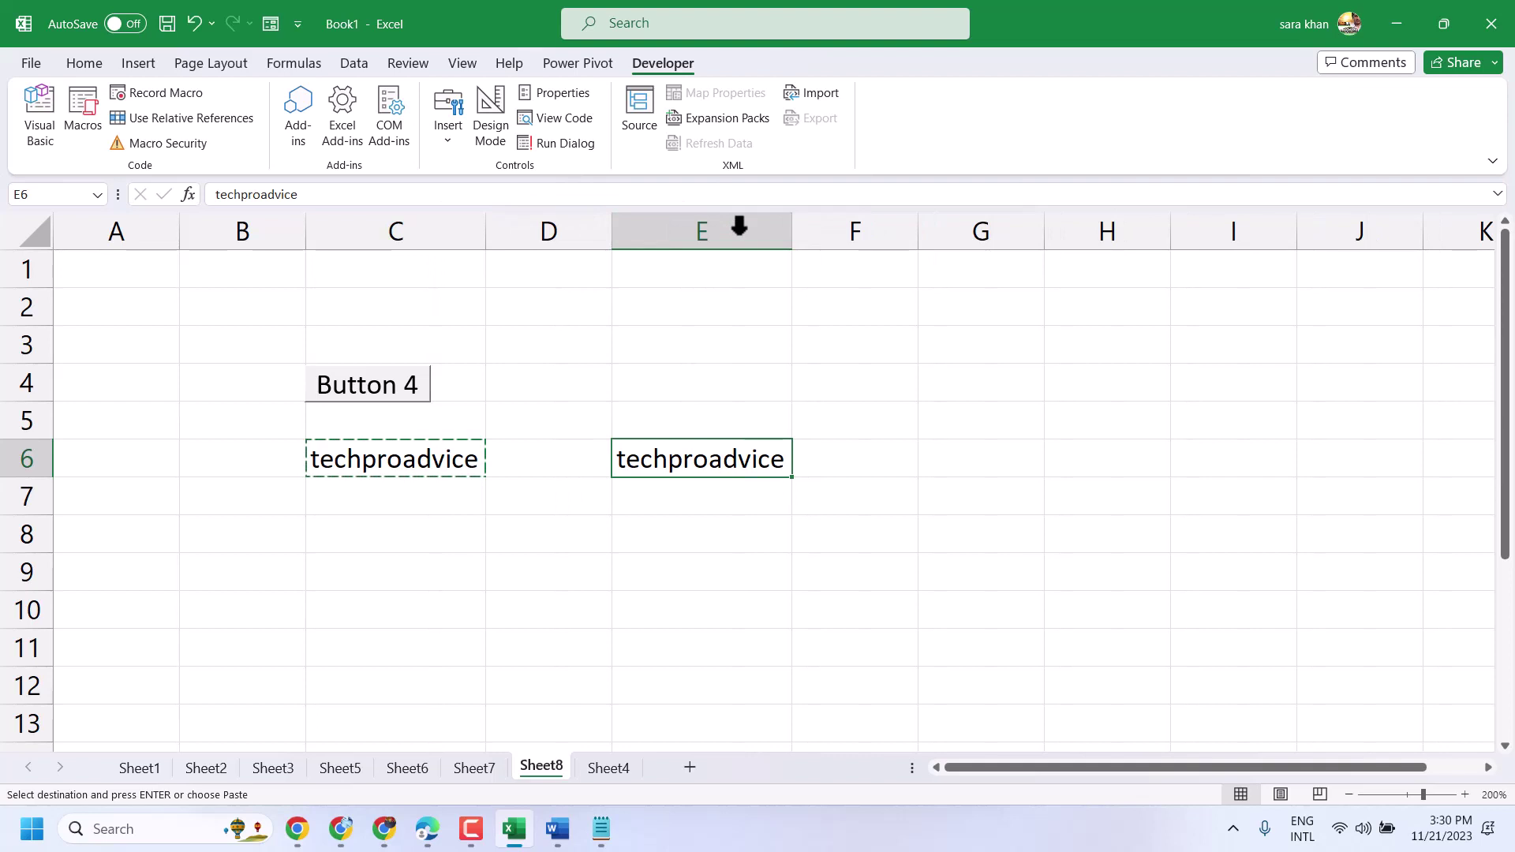
# - Enter 'b' in C6 and run Button 4 to copy it into E6
pyautogui.click(413, 458)
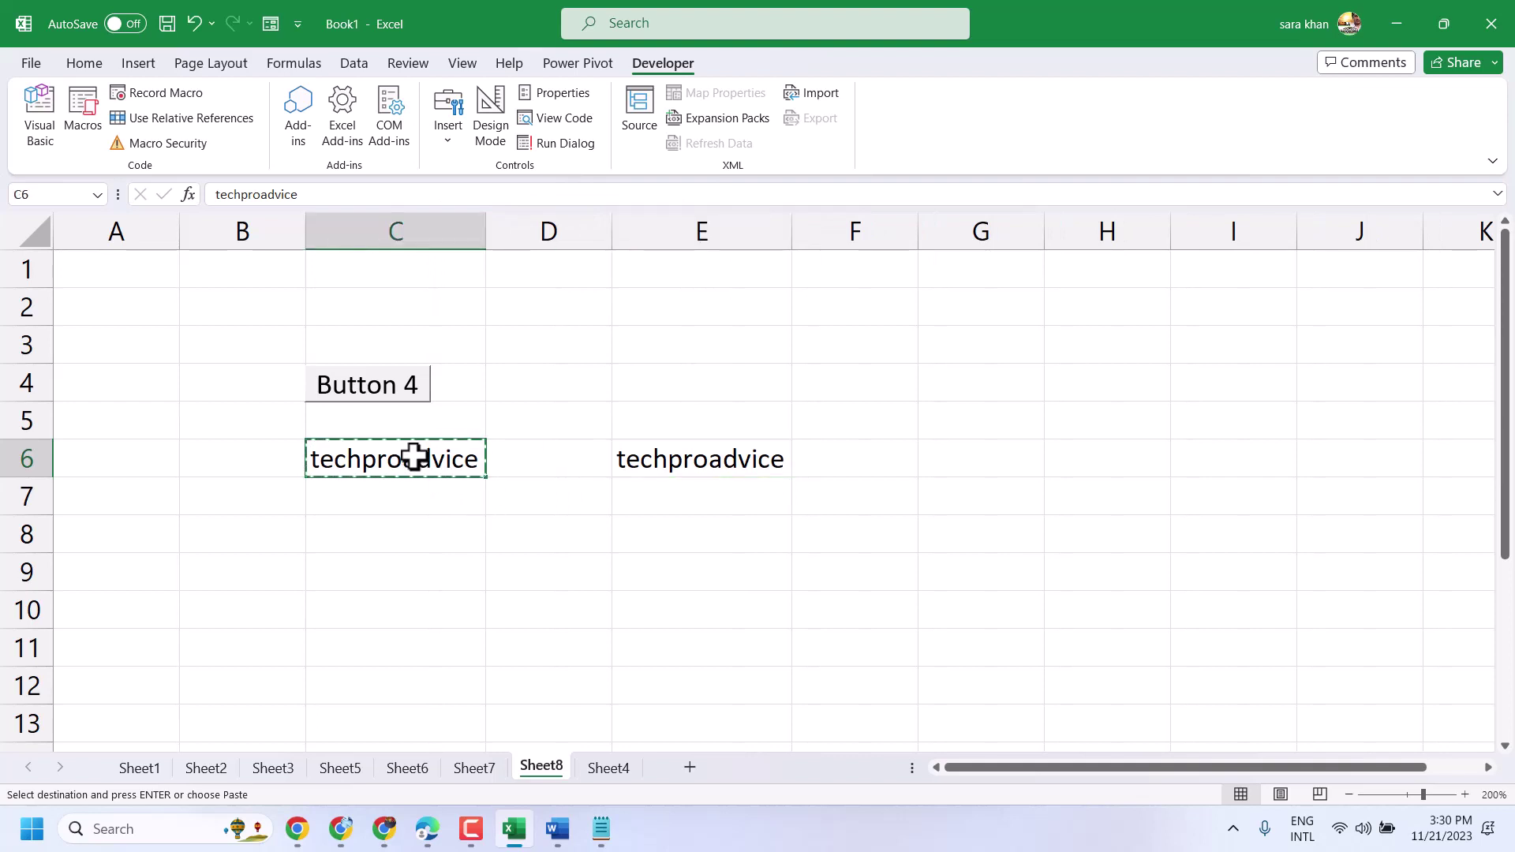
pyautogui.write('b')
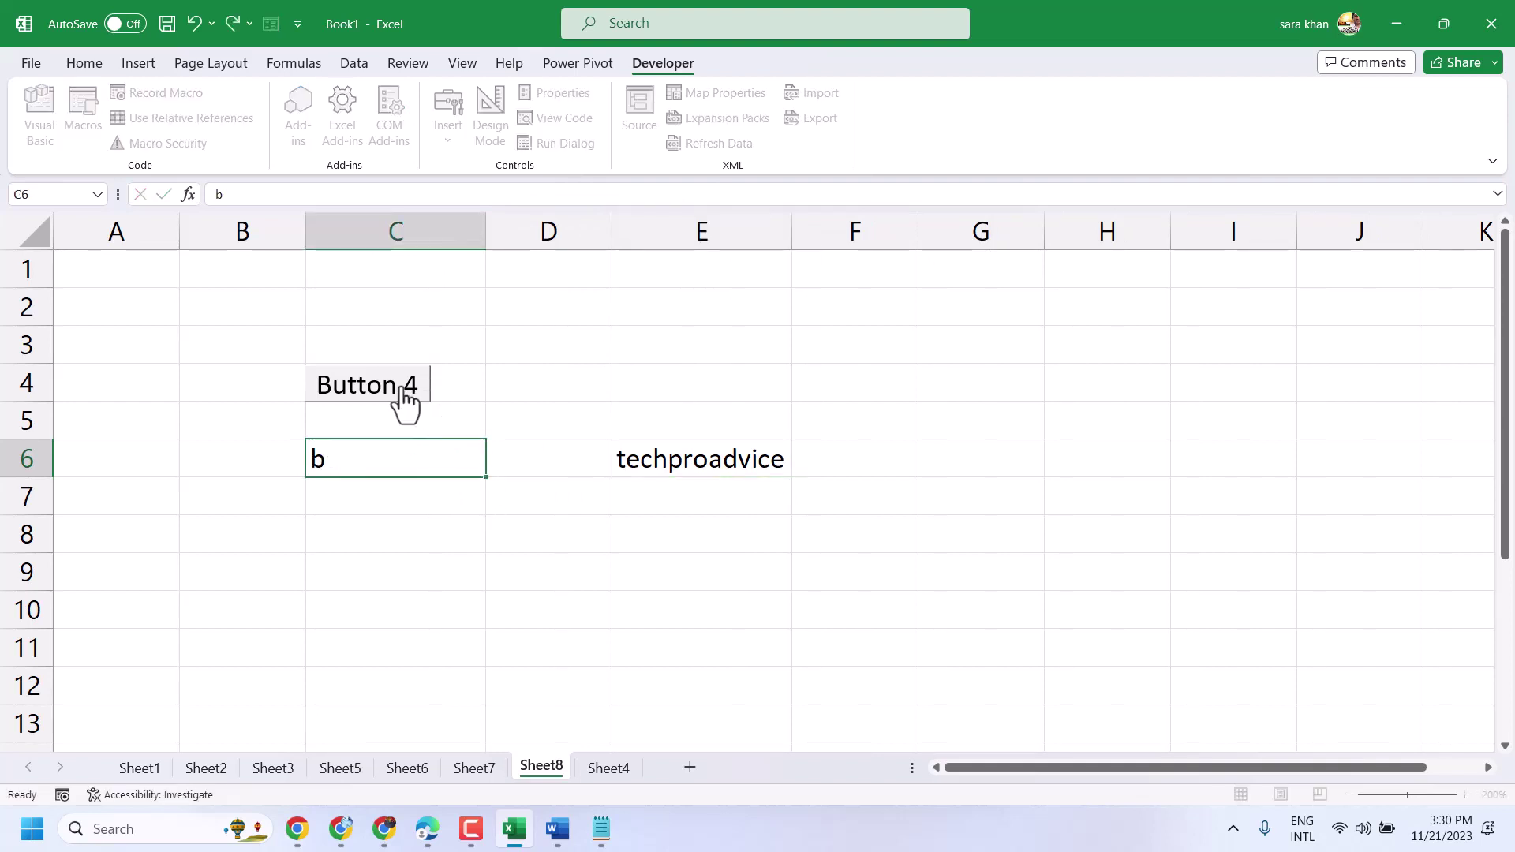
pyautogui.click(405, 399)
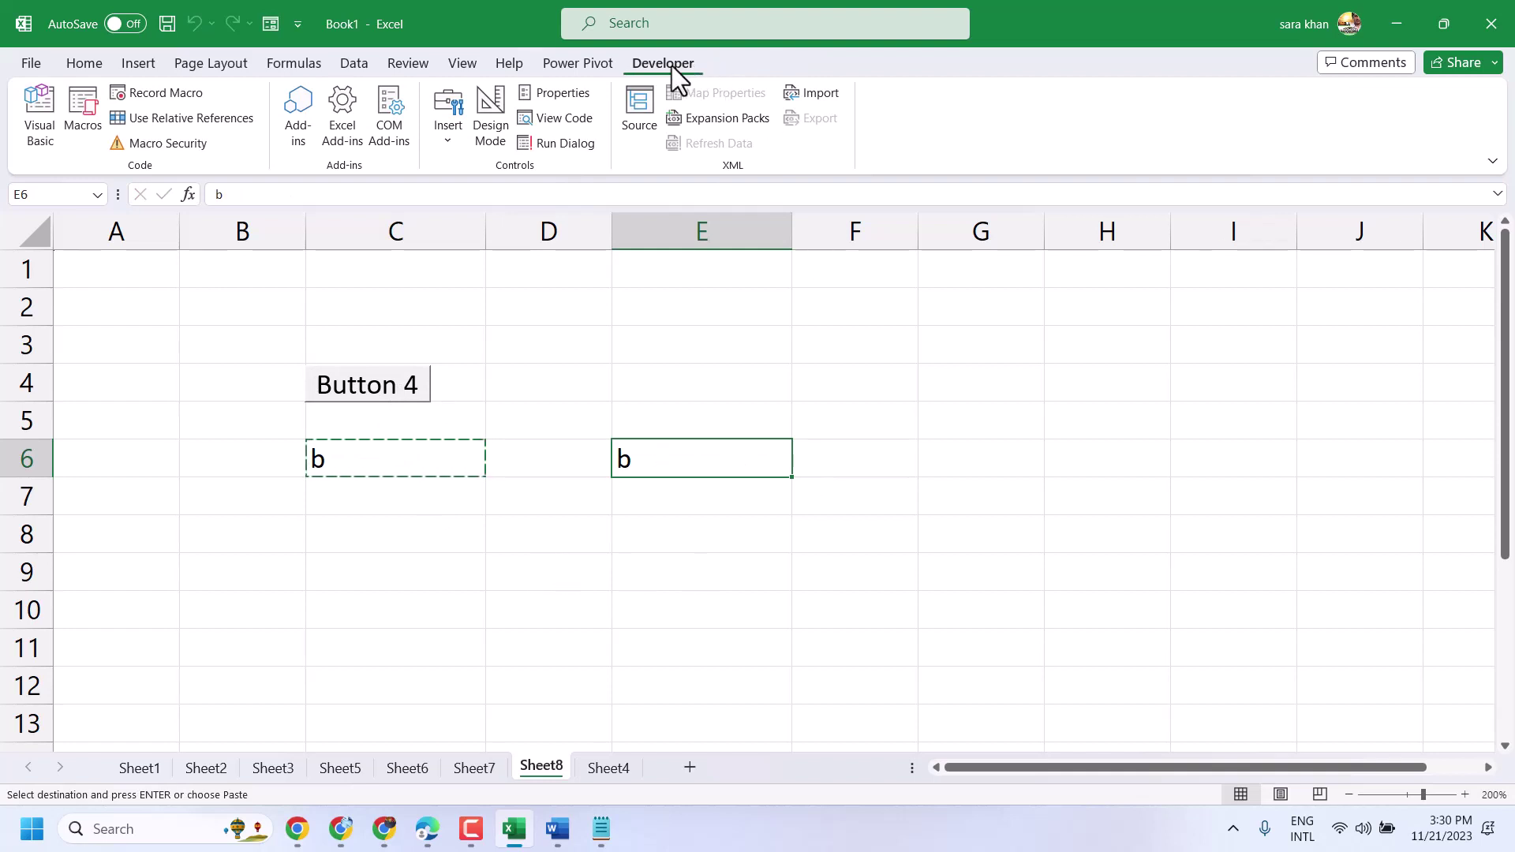
# - Enable the Developer tab in Excel Options' Customize Ribbon main tabs list
pyautogui.click(25, 62)
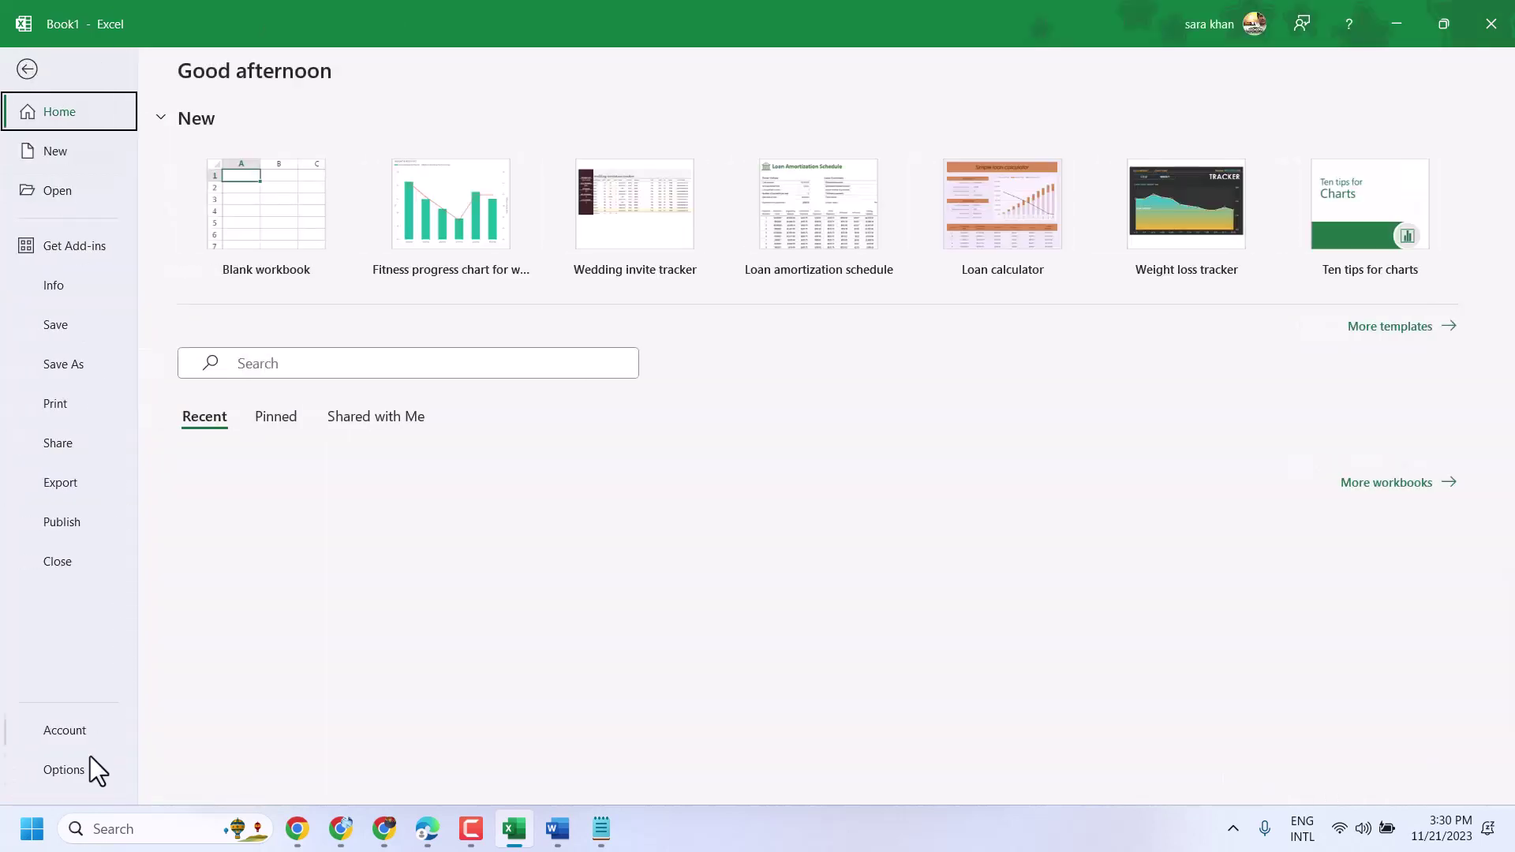
pyautogui.click(70, 772)
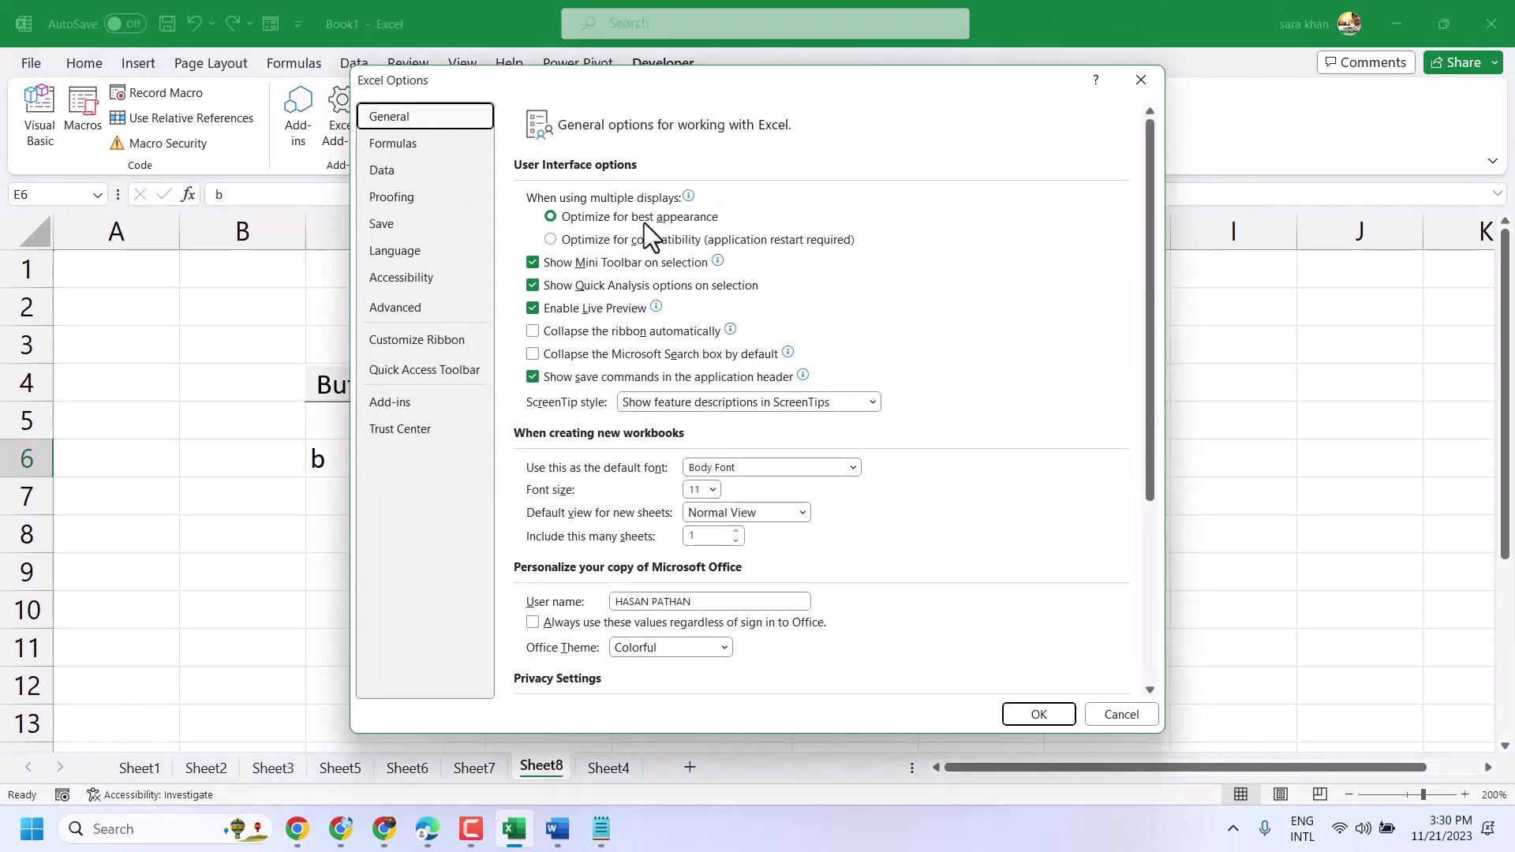
pyautogui.click(424, 340)
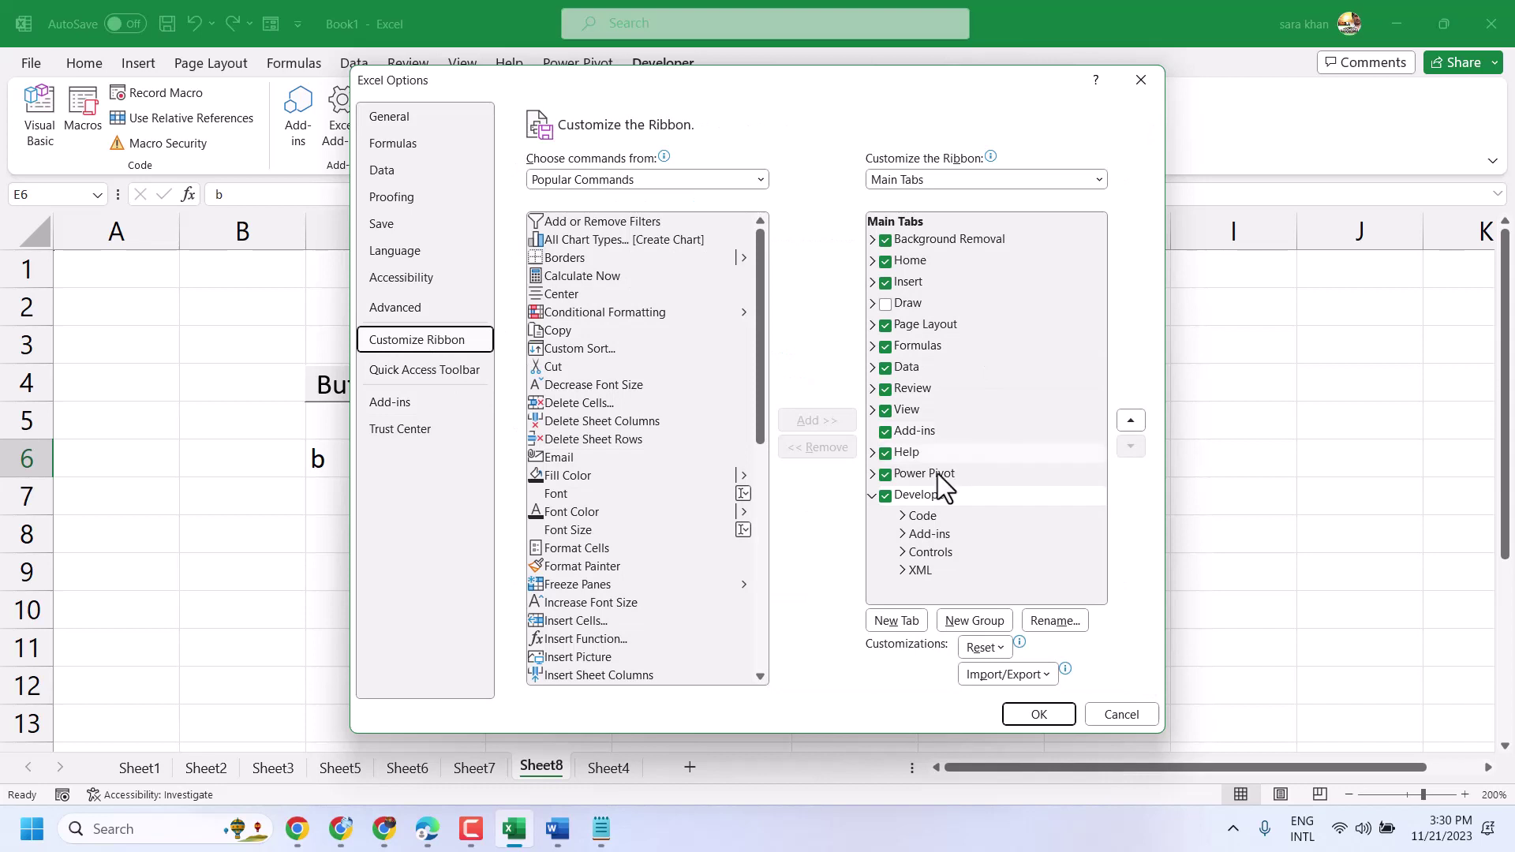
pyautogui.click(874, 496)
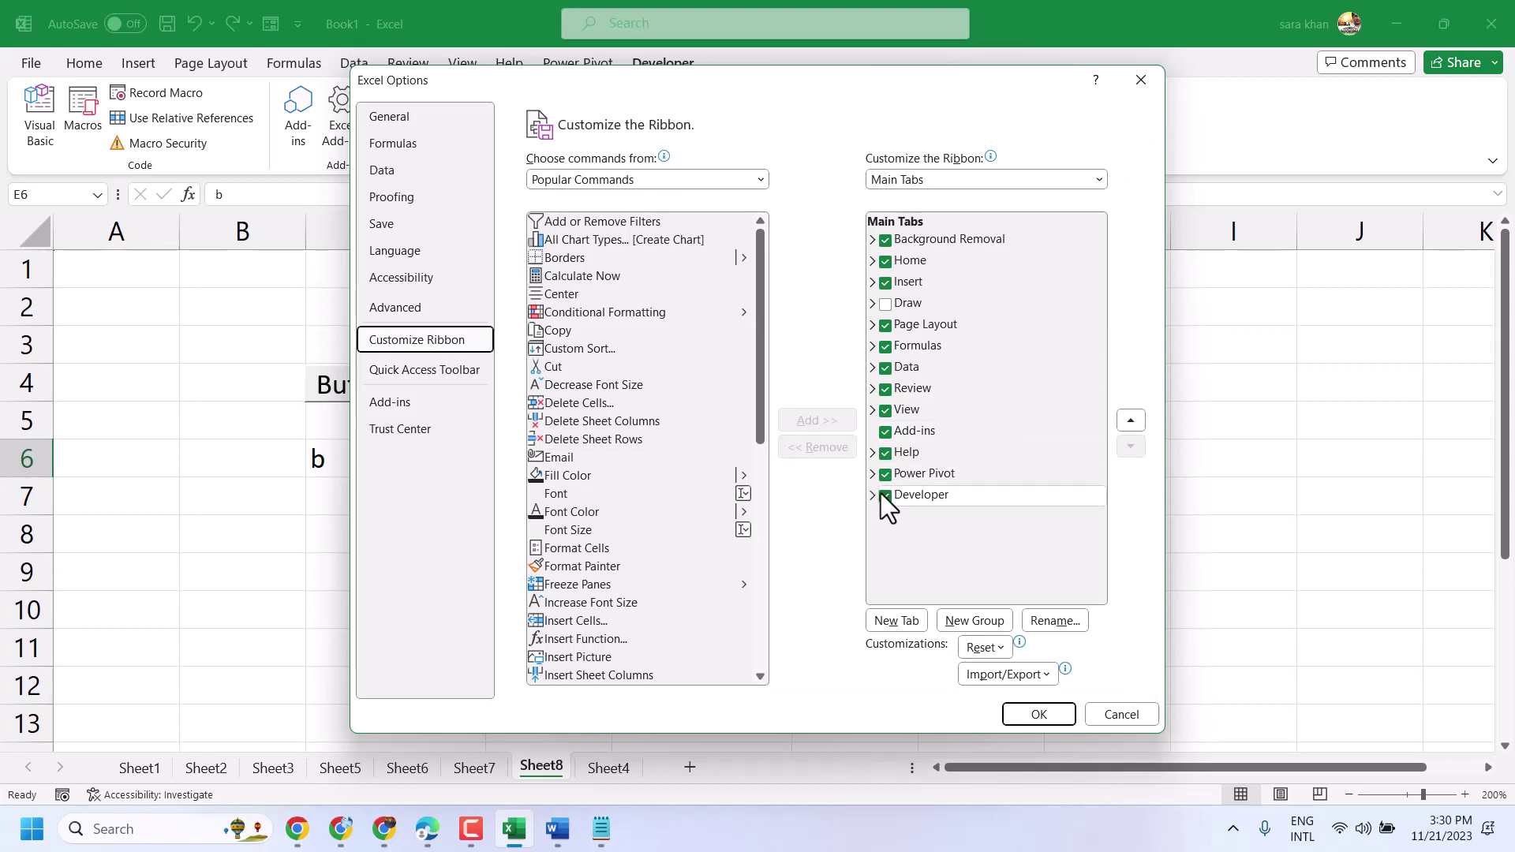
pyautogui.click(884, 495)
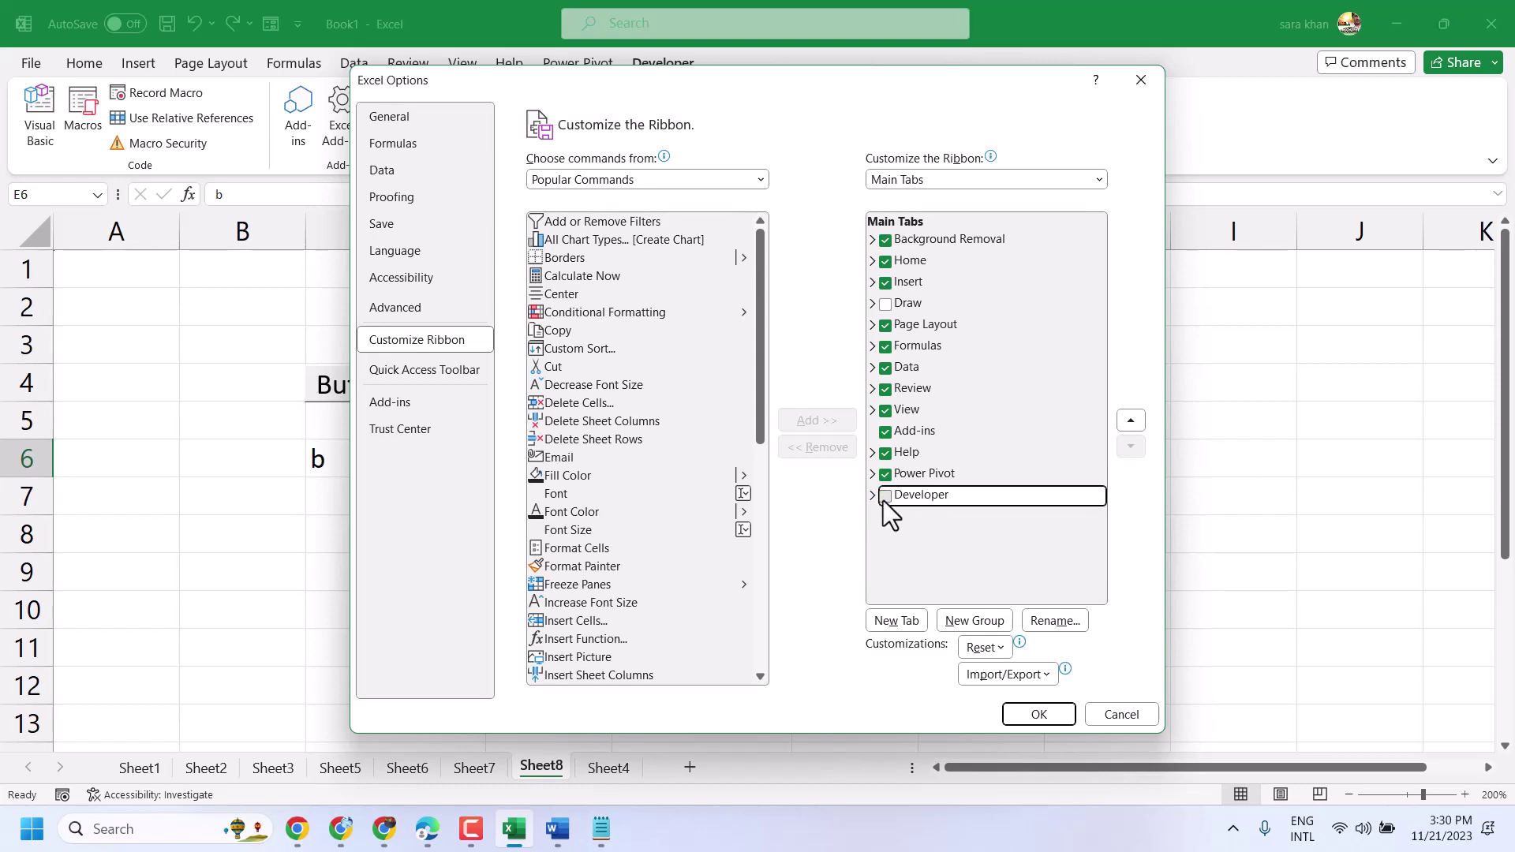
pyautogui.click(1048, 717)
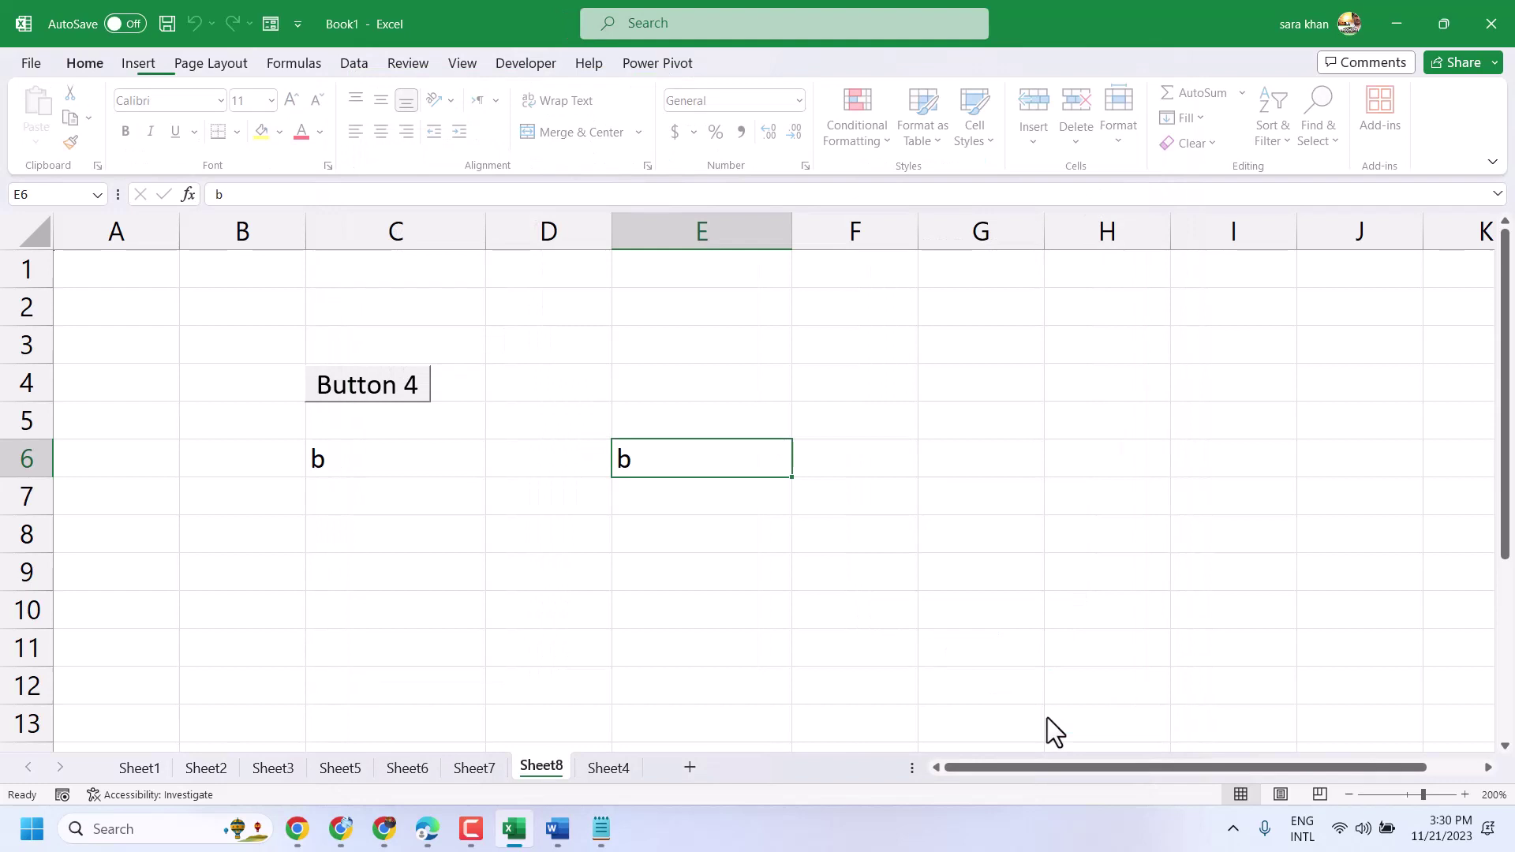
# - Add a blank Sheet9, zoom in three steps, and show Developer's Insert controls
pyautogui.click(690, 768)
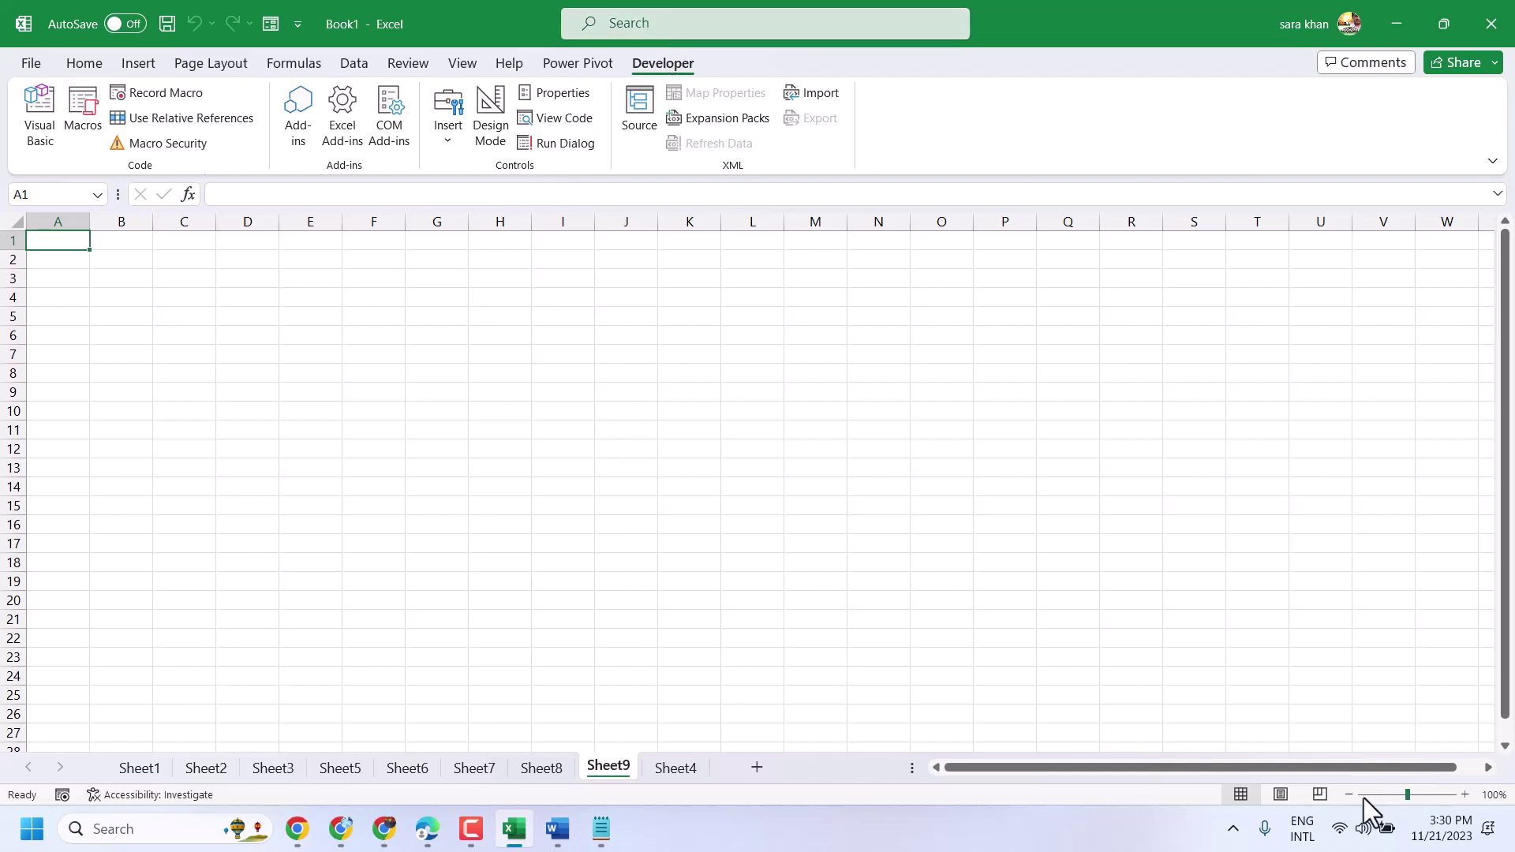
pyautogui.click(1465, 794)
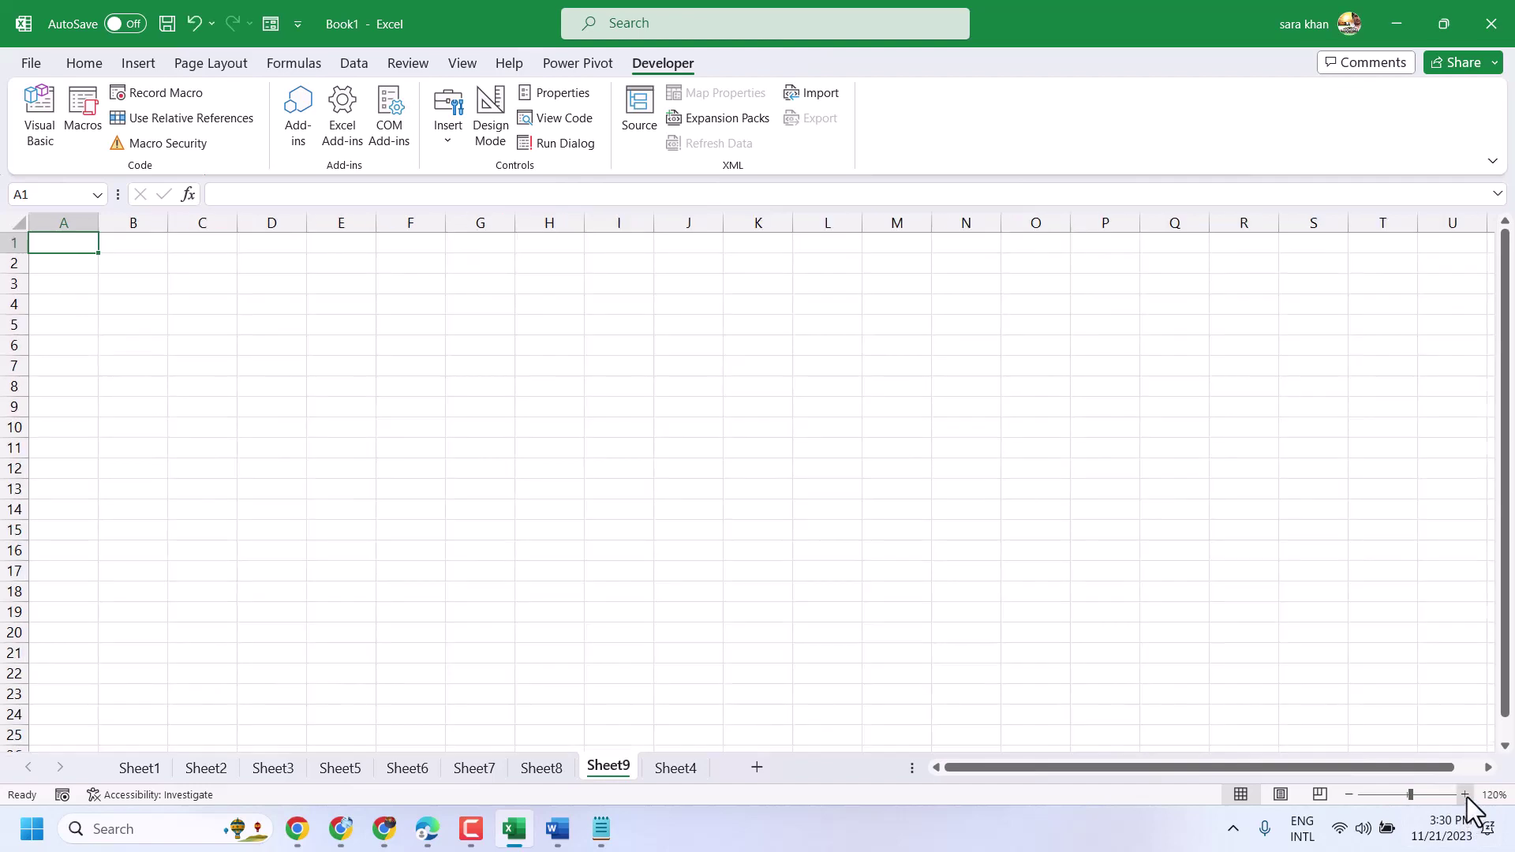
pyautogui.click(1465, 793)
pyautogui.click(1466, 794)
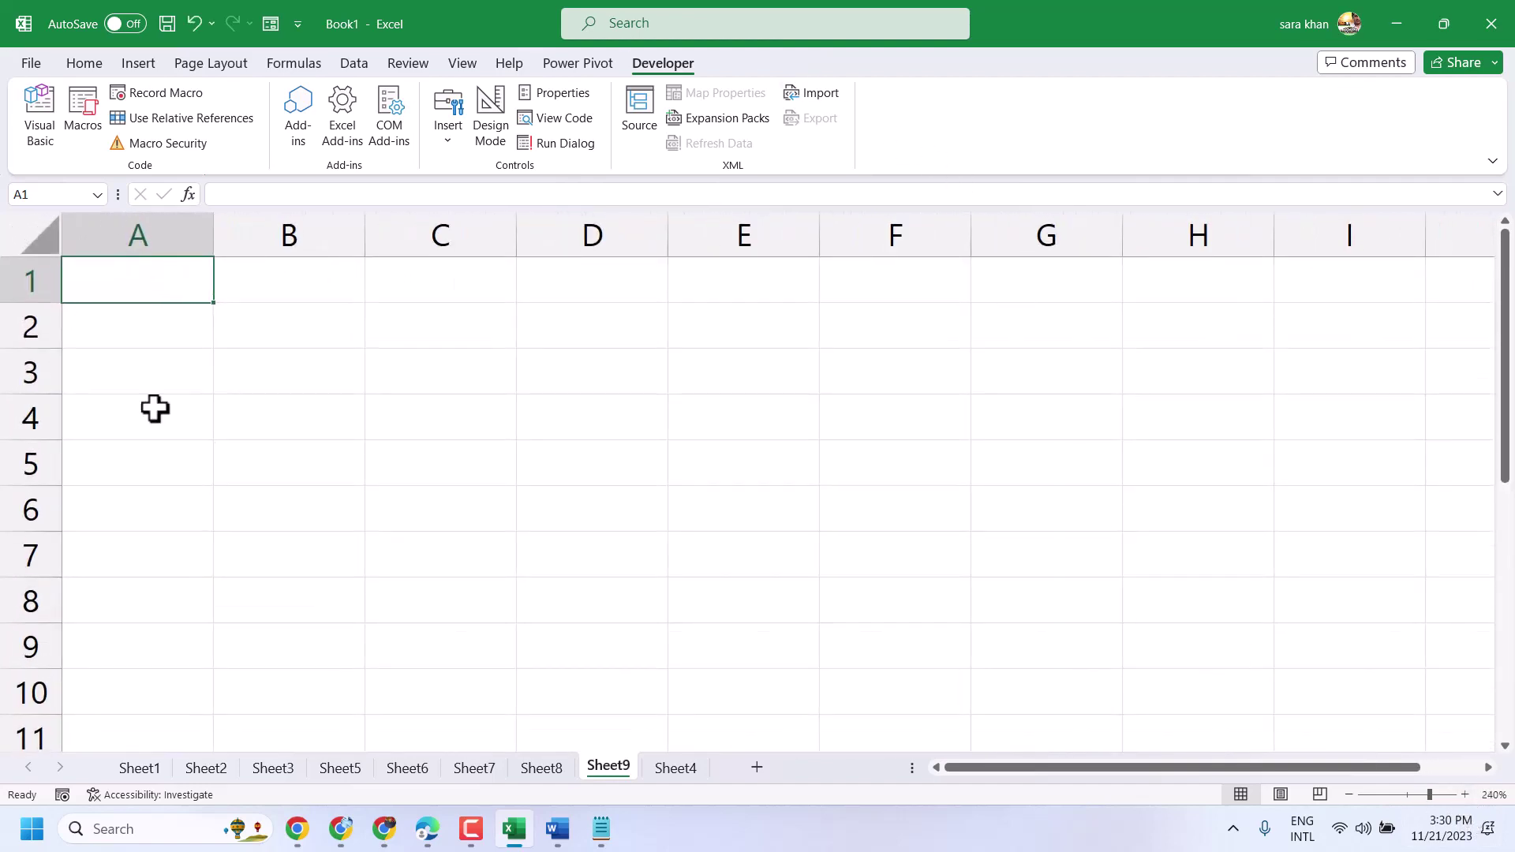
pyautogui.click(445, 109)
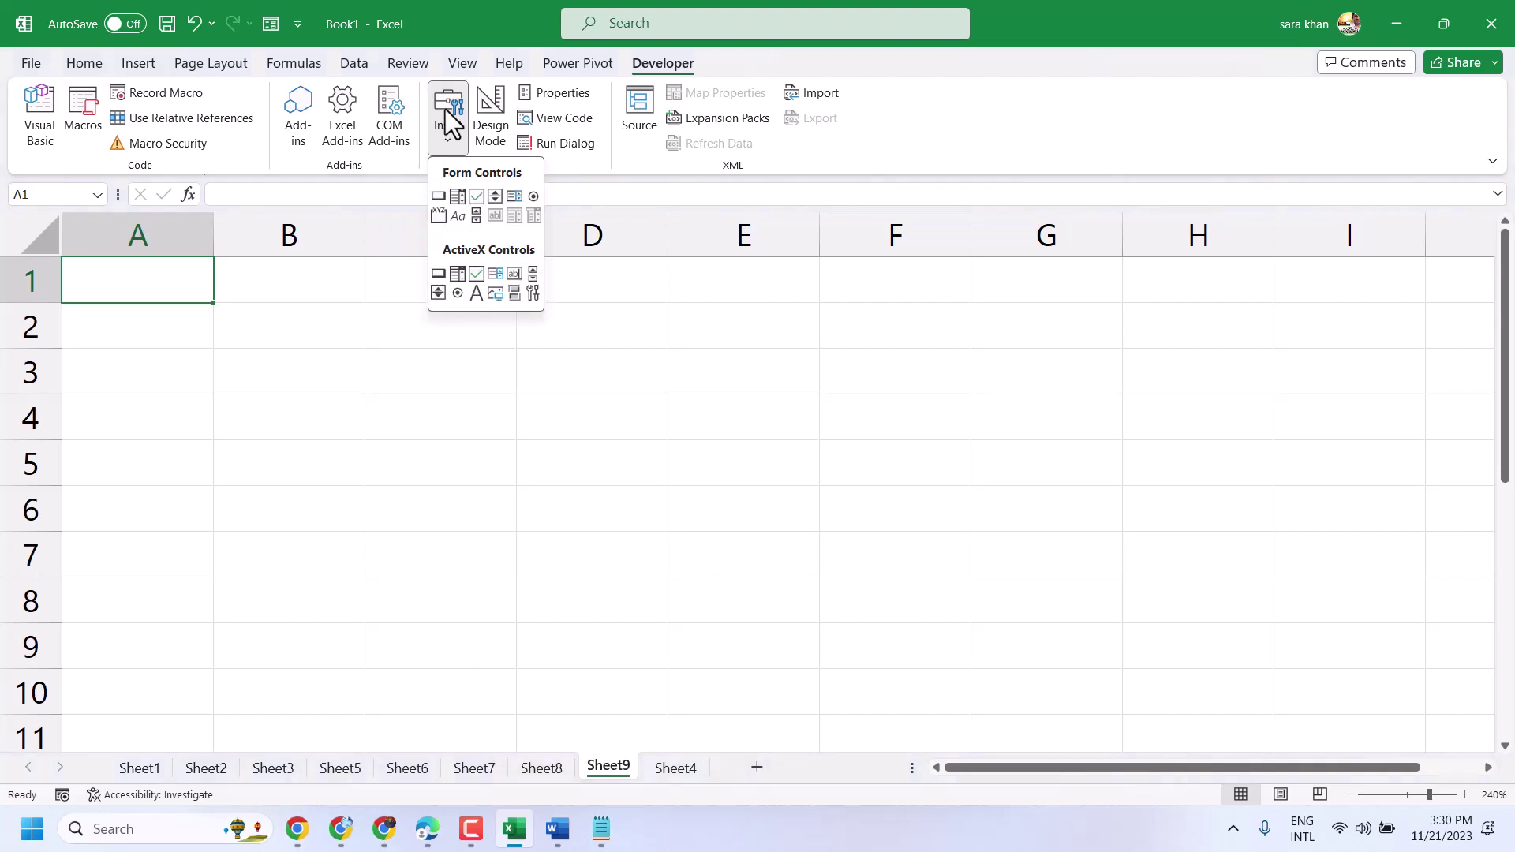
# - Draw a Form Control button over cell B3 and assign it a macro named 'test'
pyautogui.click(438, 195)
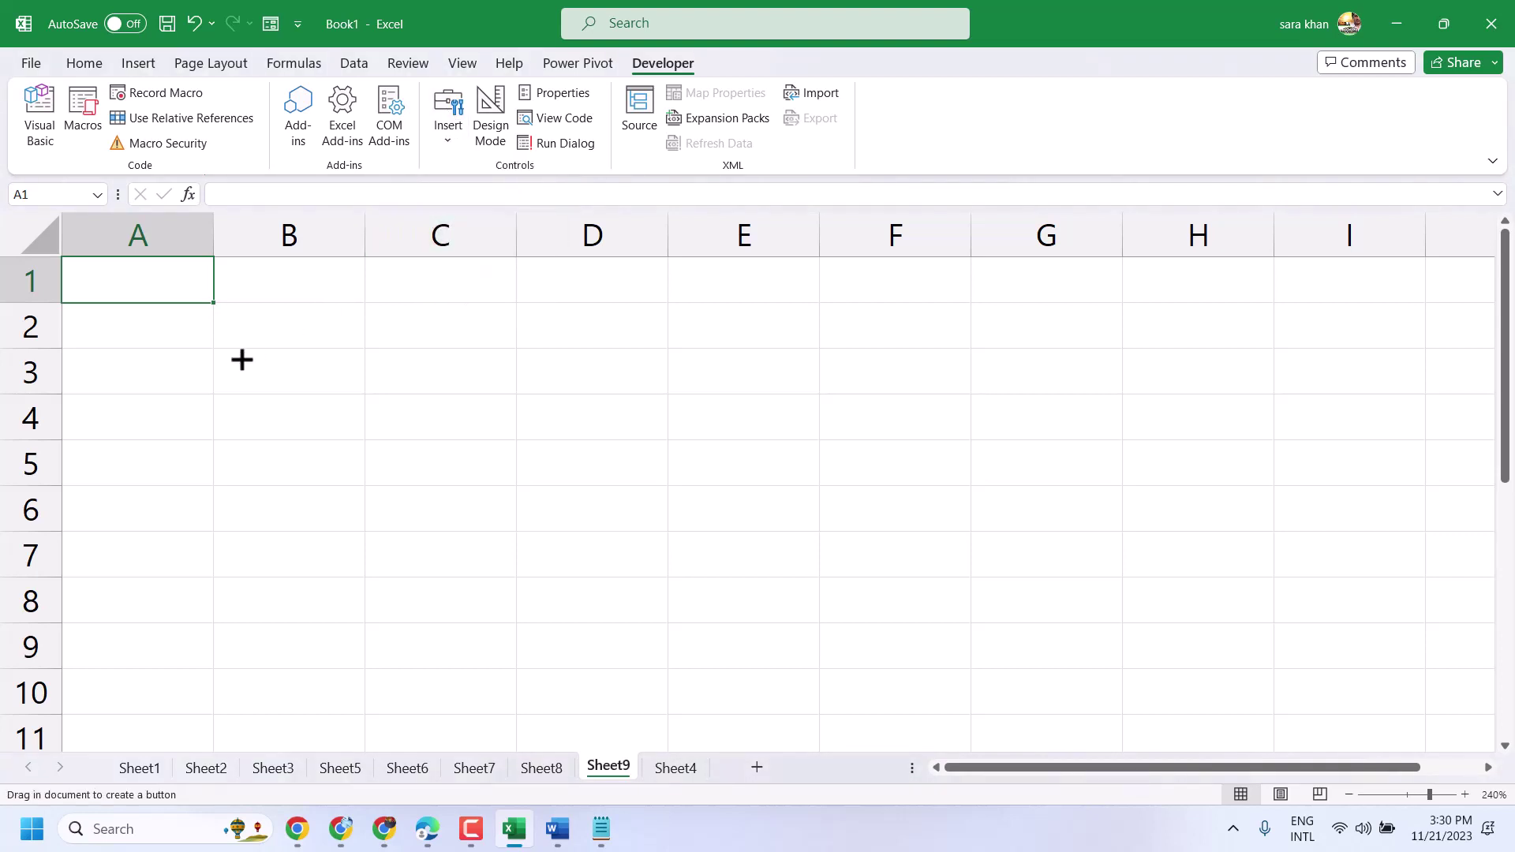
pyautogui.moveTo(213, 351); pyautogui.dragTo(365, 403)
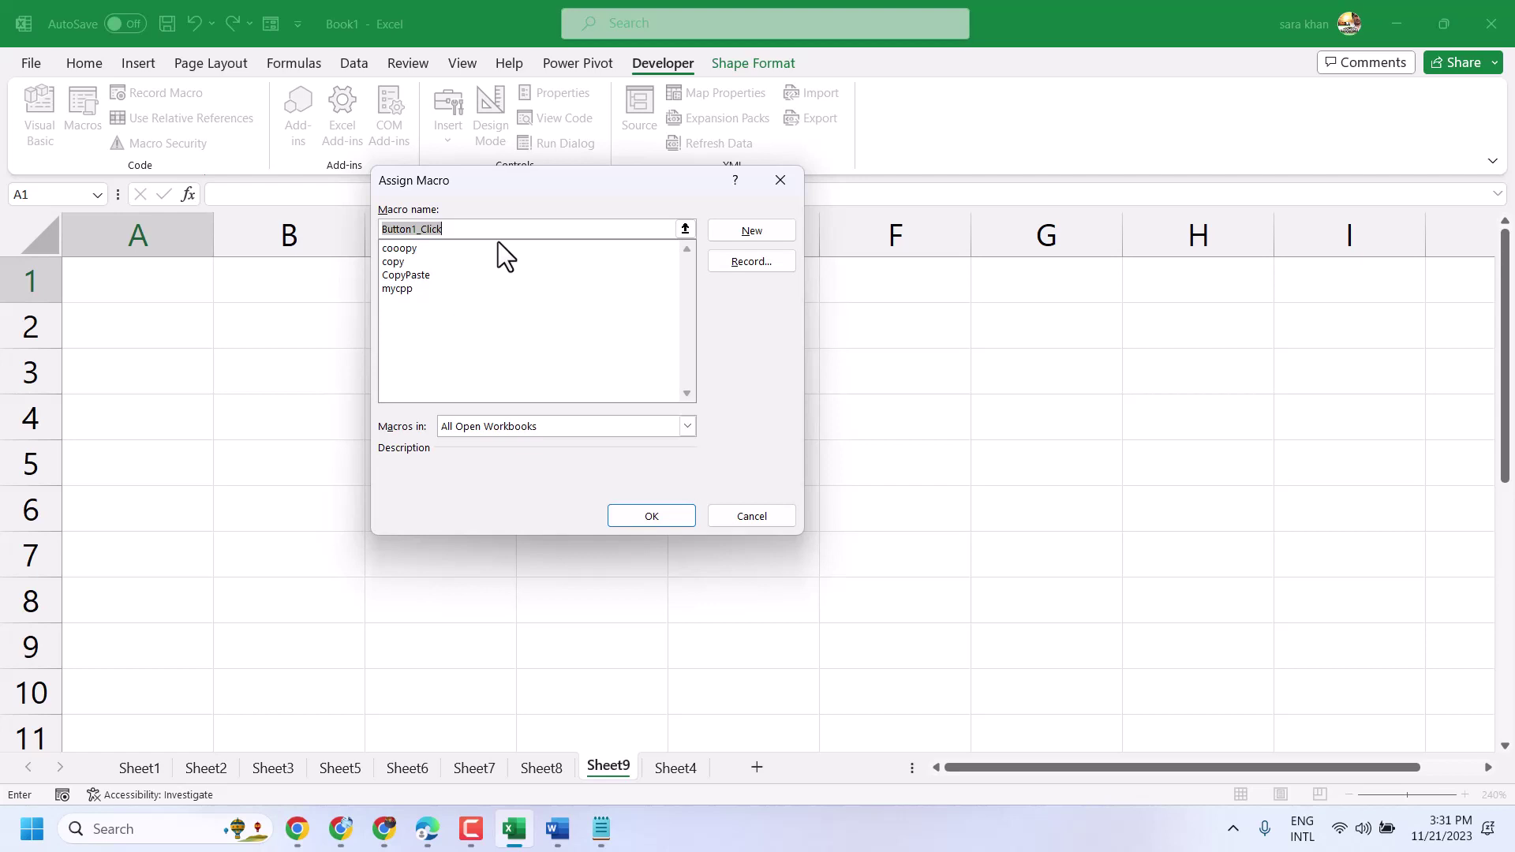
pyautogui.write('test')
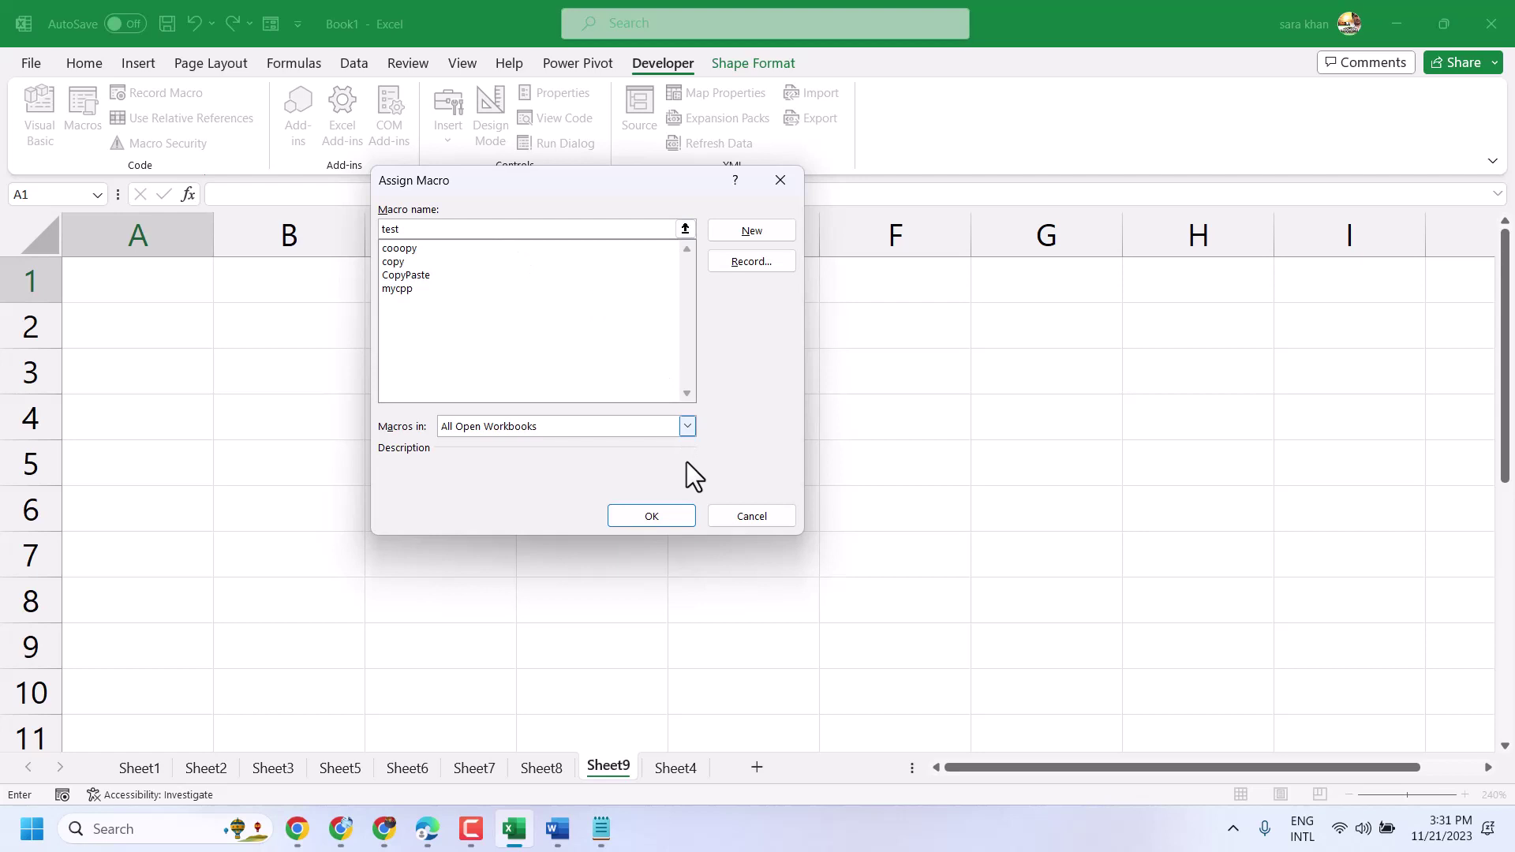
pyautogui.click(650, 516)
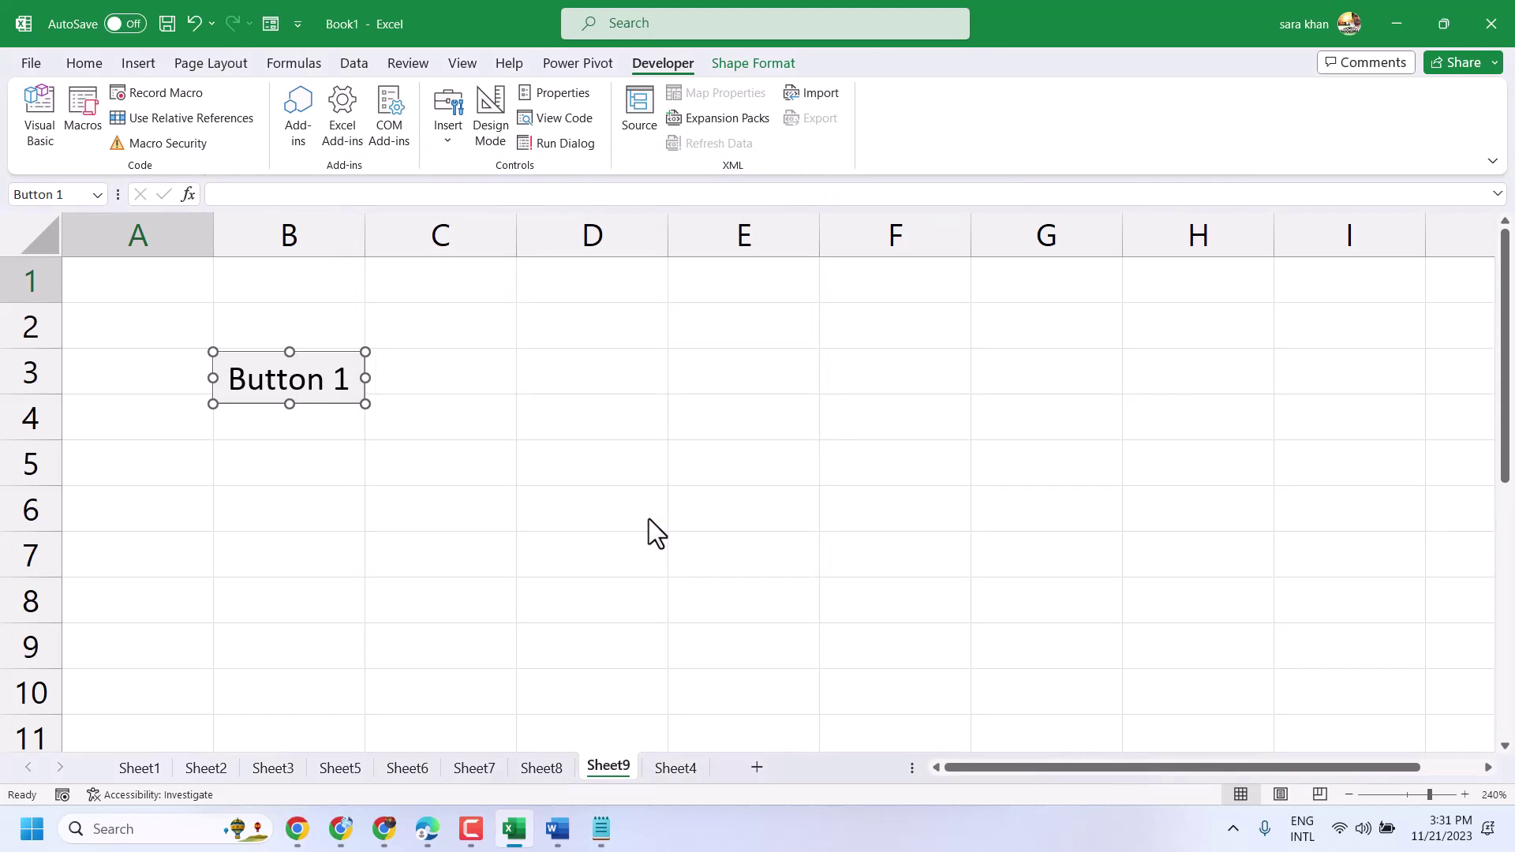
# - Start recording a new macro named 'testing' in this workbook
pyautogui.click(177, 91)
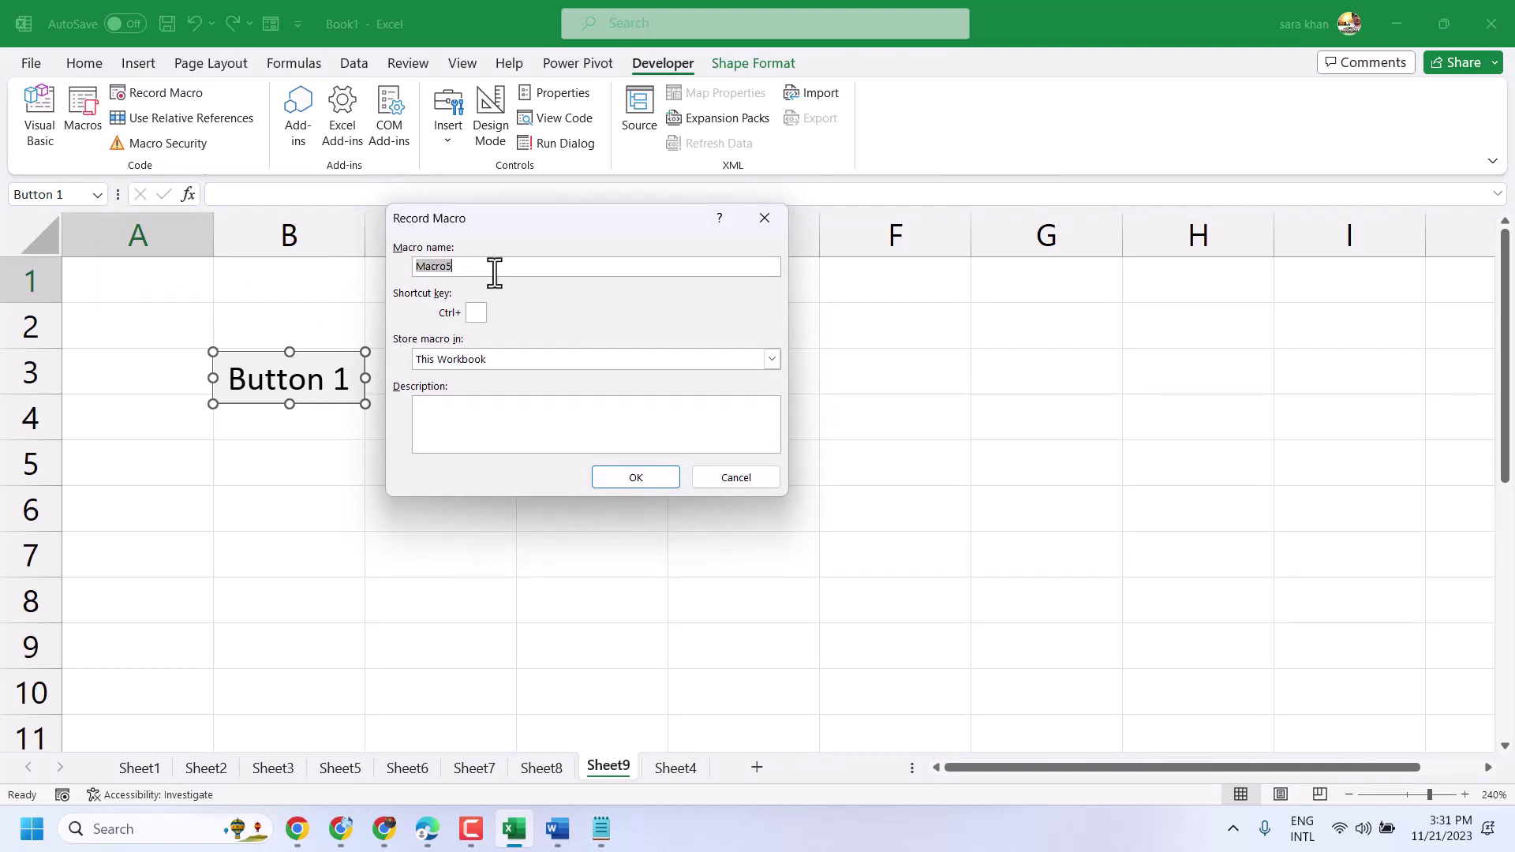
pyautogui.write('testing')
pyautogui.click(636, 477)
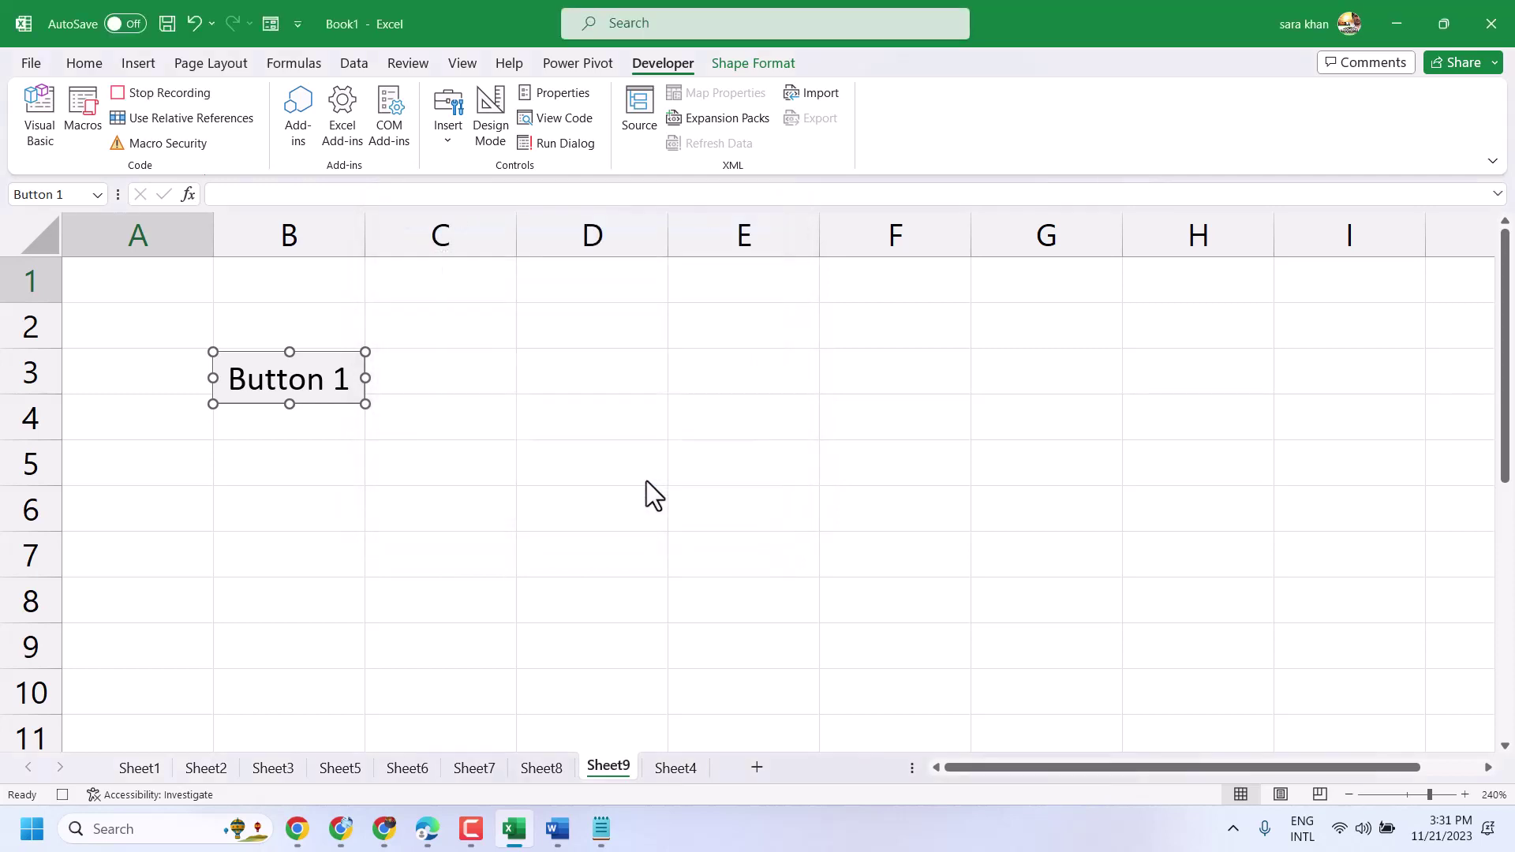
# - Record copying B5 and pasting into D5, then stop the 'testing' macro recording
pyautogui.rightClick(278, 472)
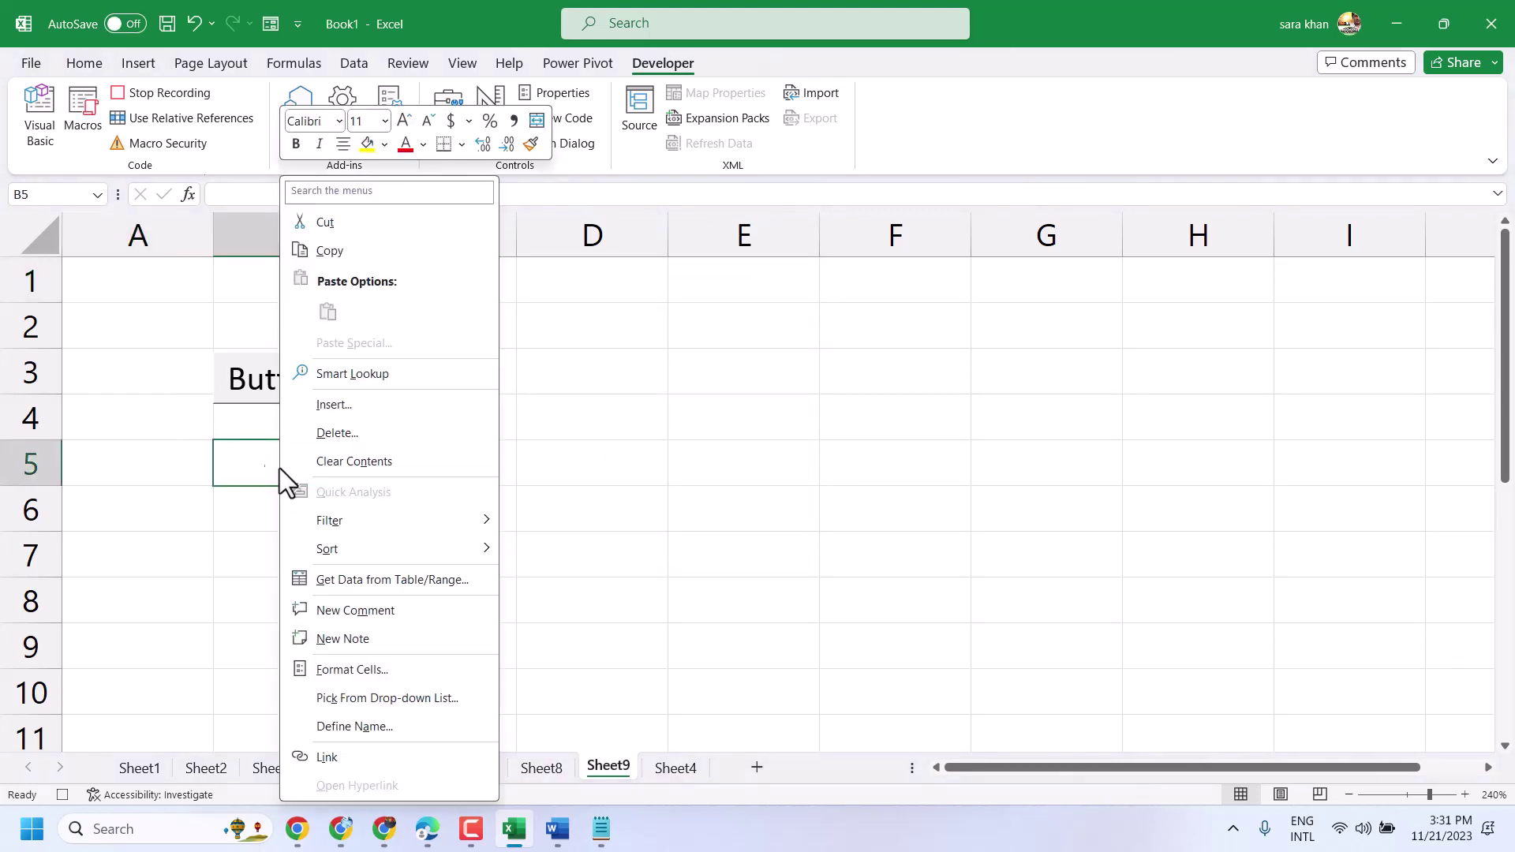
pyautogui.click(330, 251)
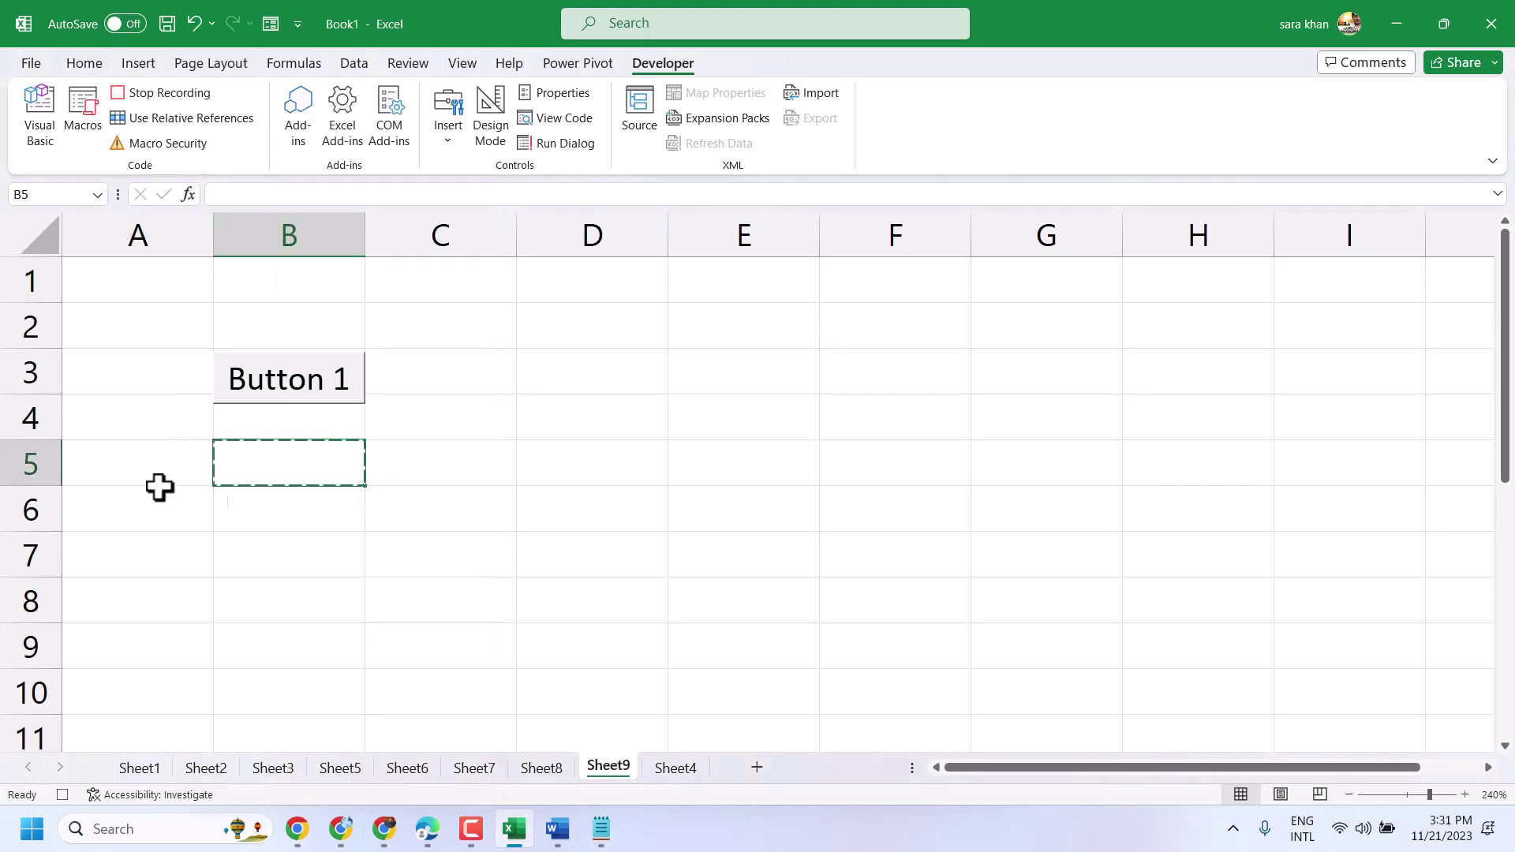
pyautogui.rightClick(585, 462)
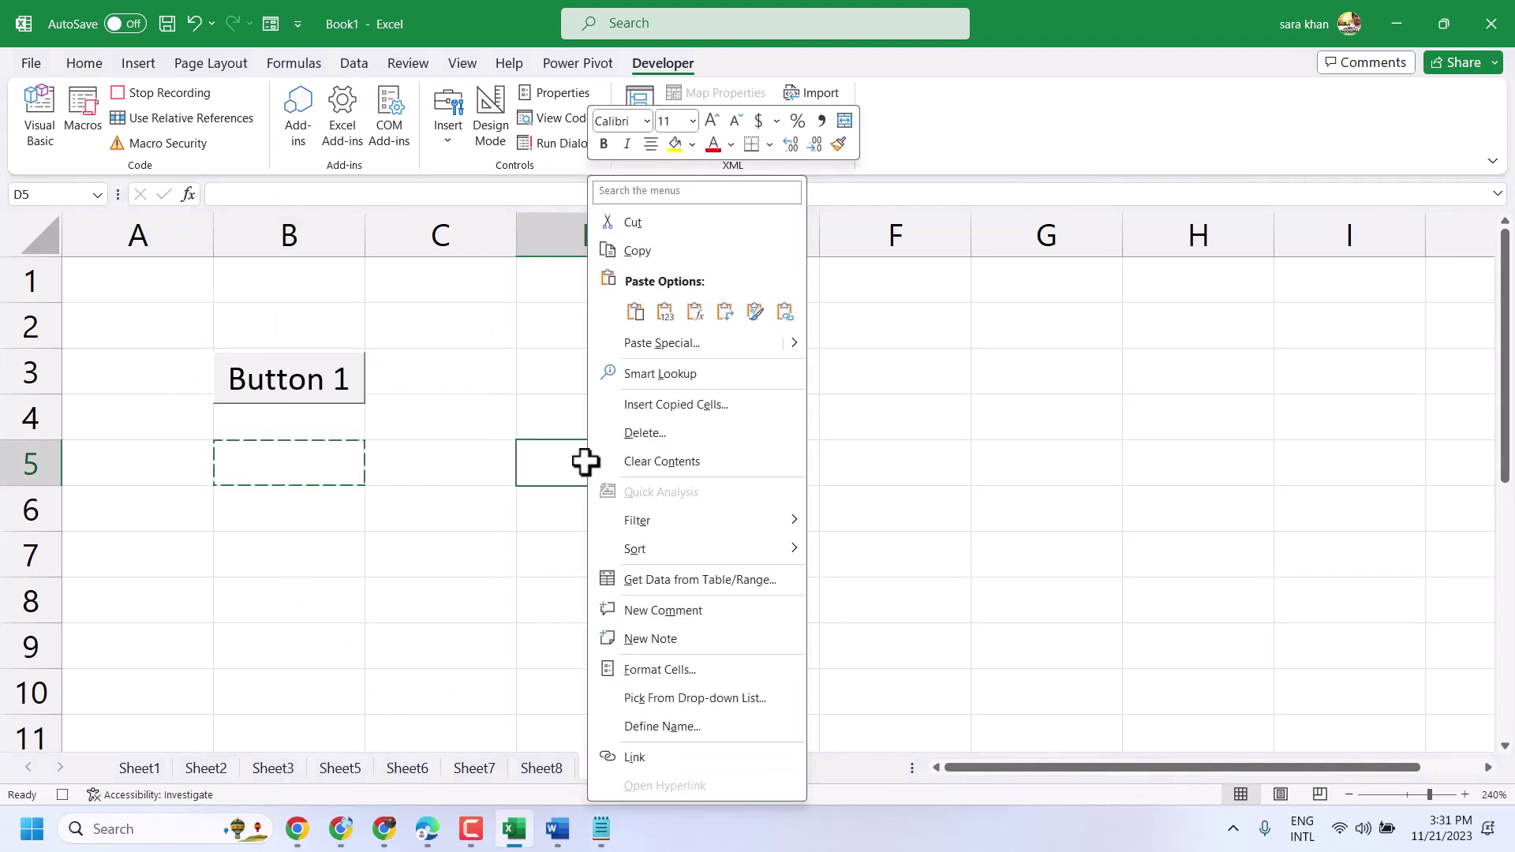
pyautogui.click(635, 308)
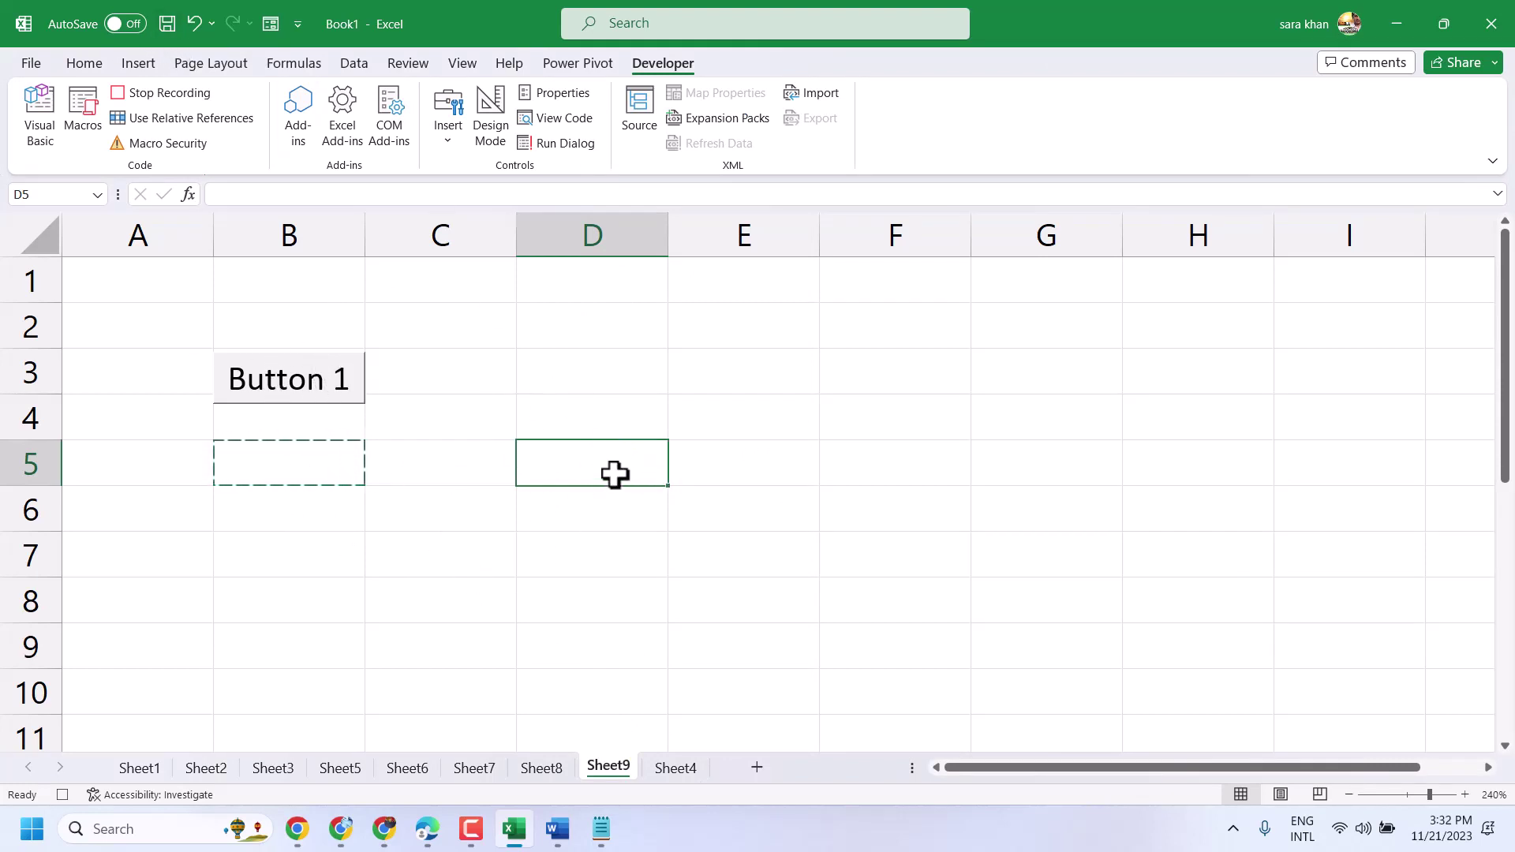
pyautogui.click(159, 95)
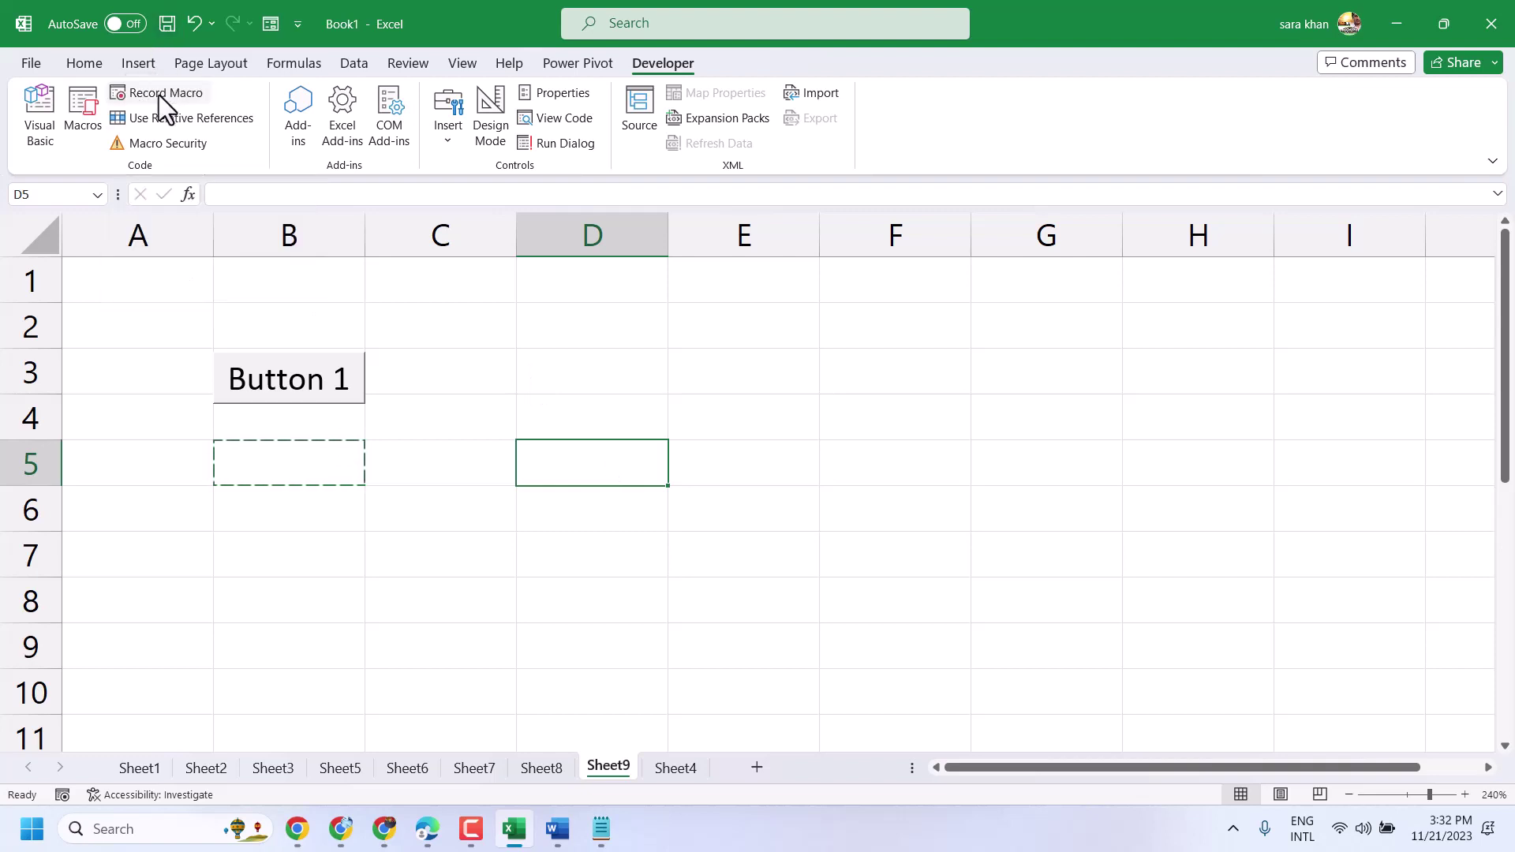
# - Reassign Button 1 on Sheet9 to the 'testing' macro
pyautogui.rightClick(292, 371)
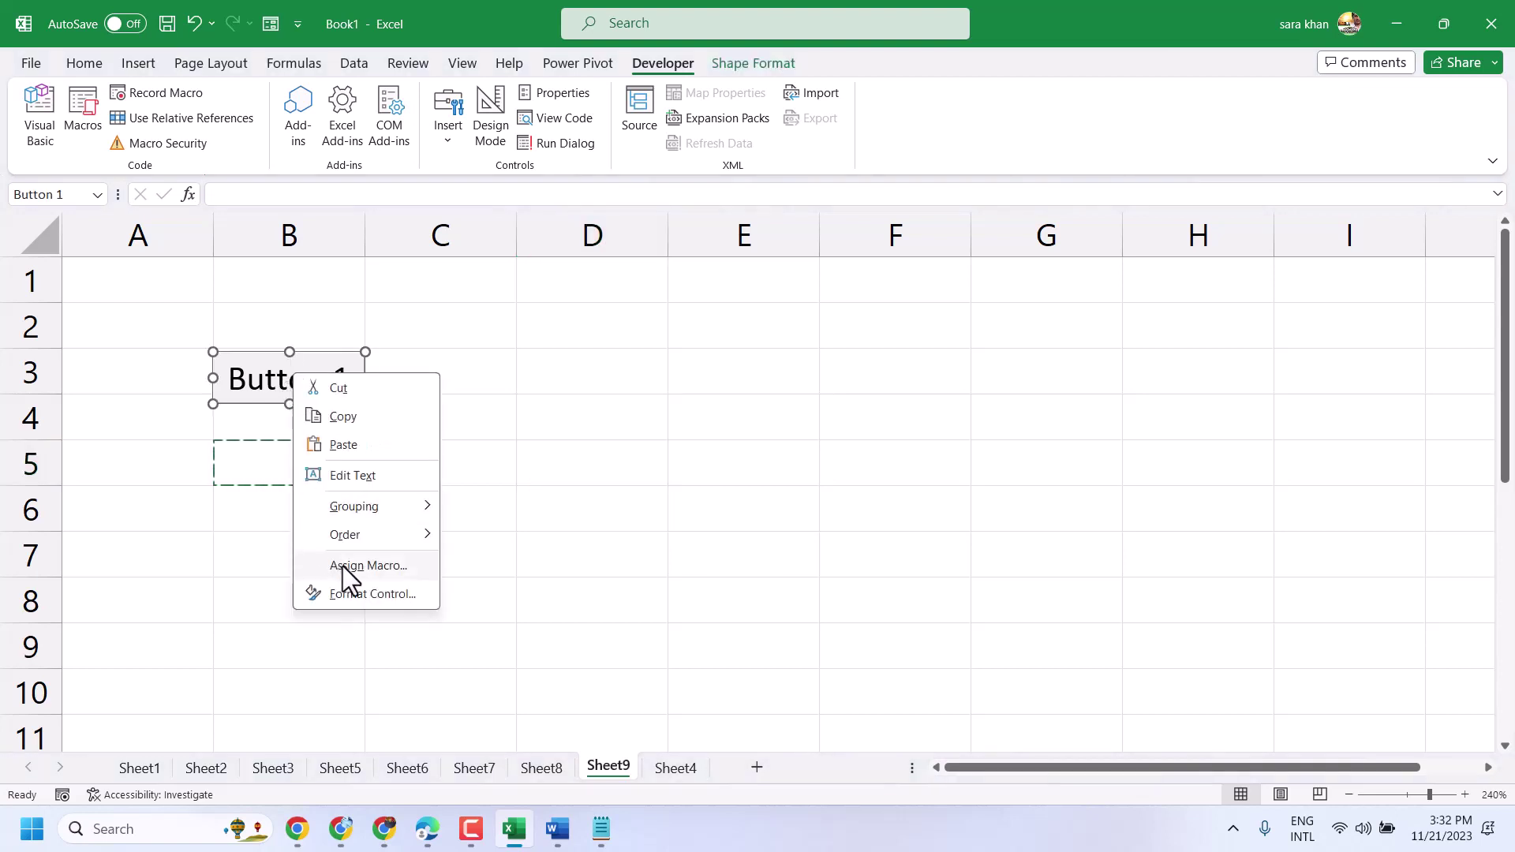
pyautogui.click(342, 566)
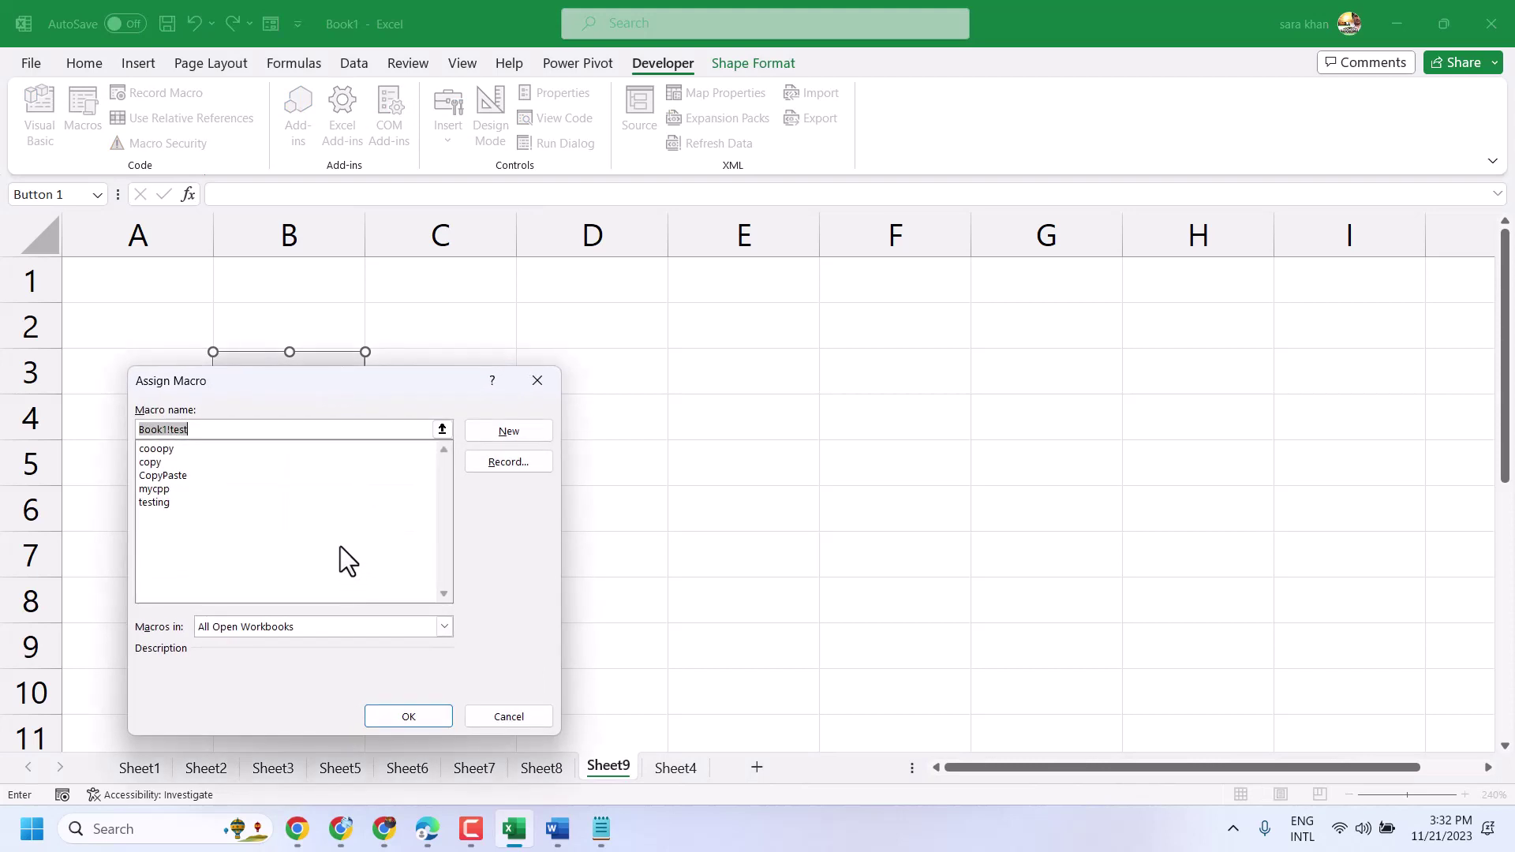
pyautogui.click(155, 503)
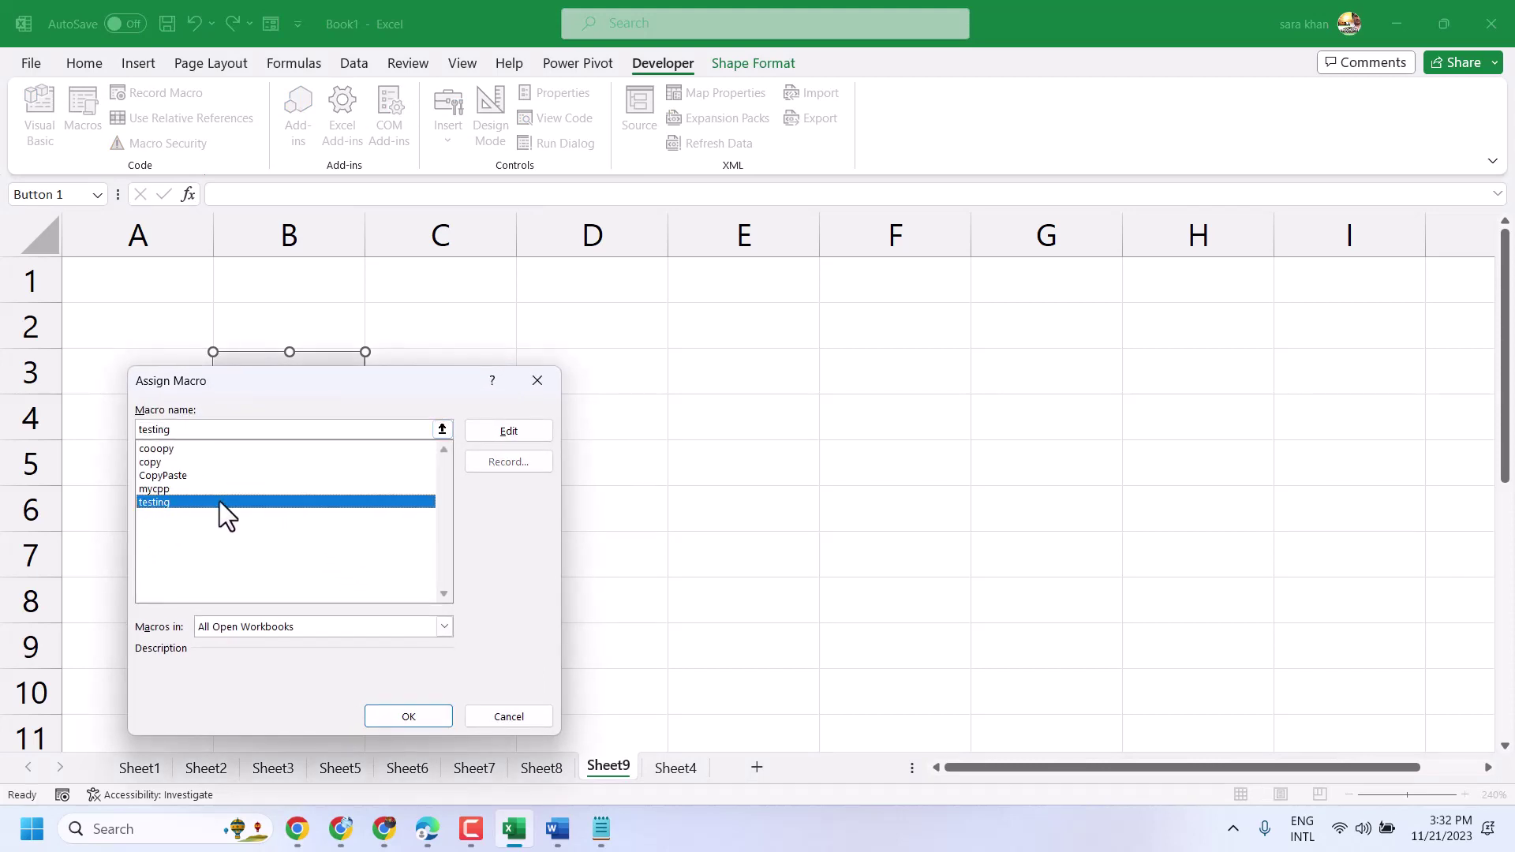
pyautogui.click(407, 716)
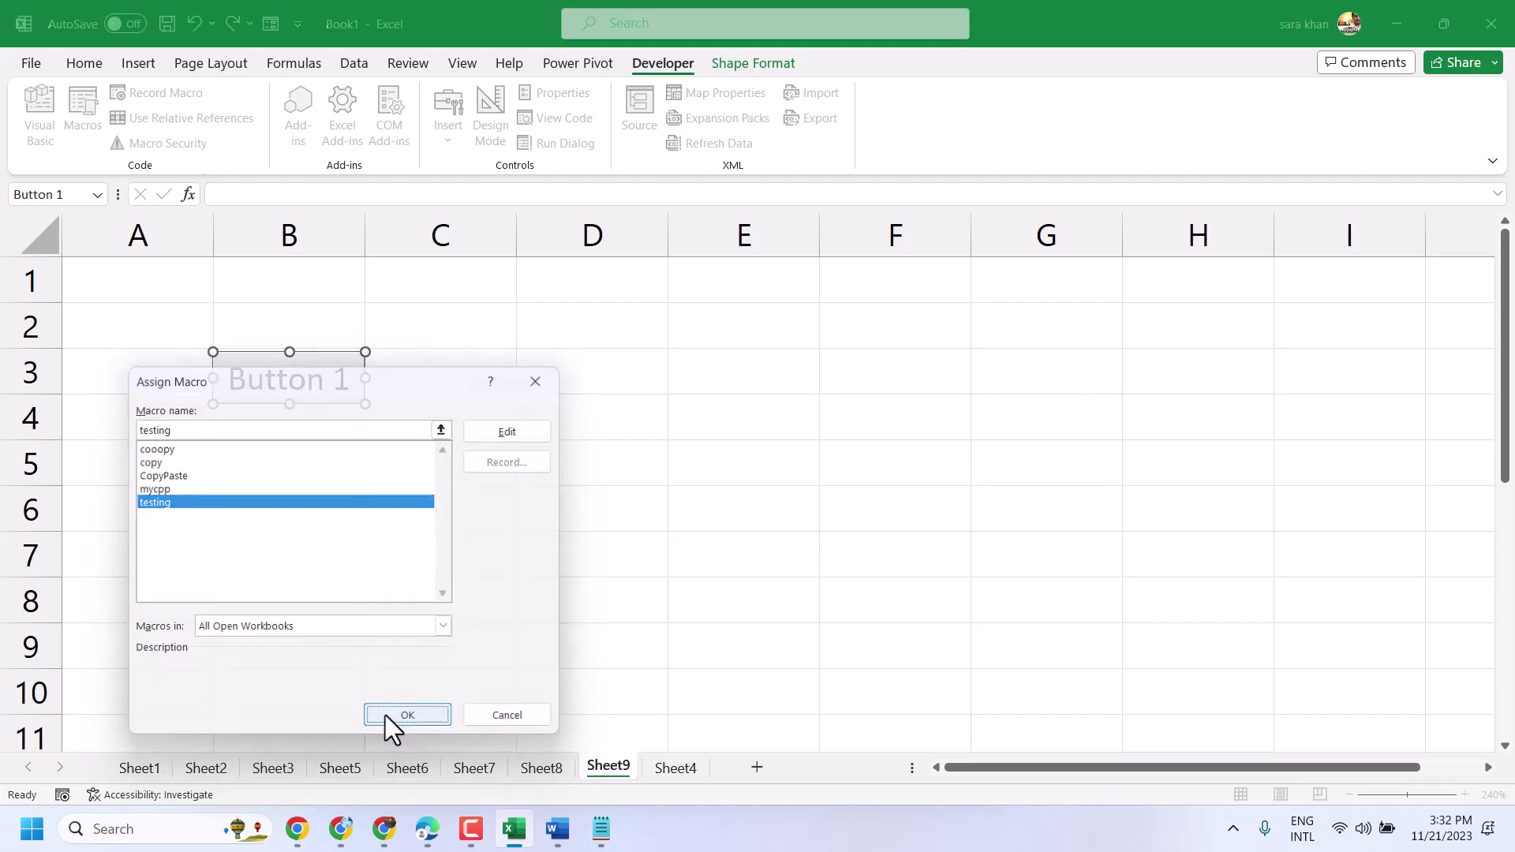
pyautogui.click(385, 715)
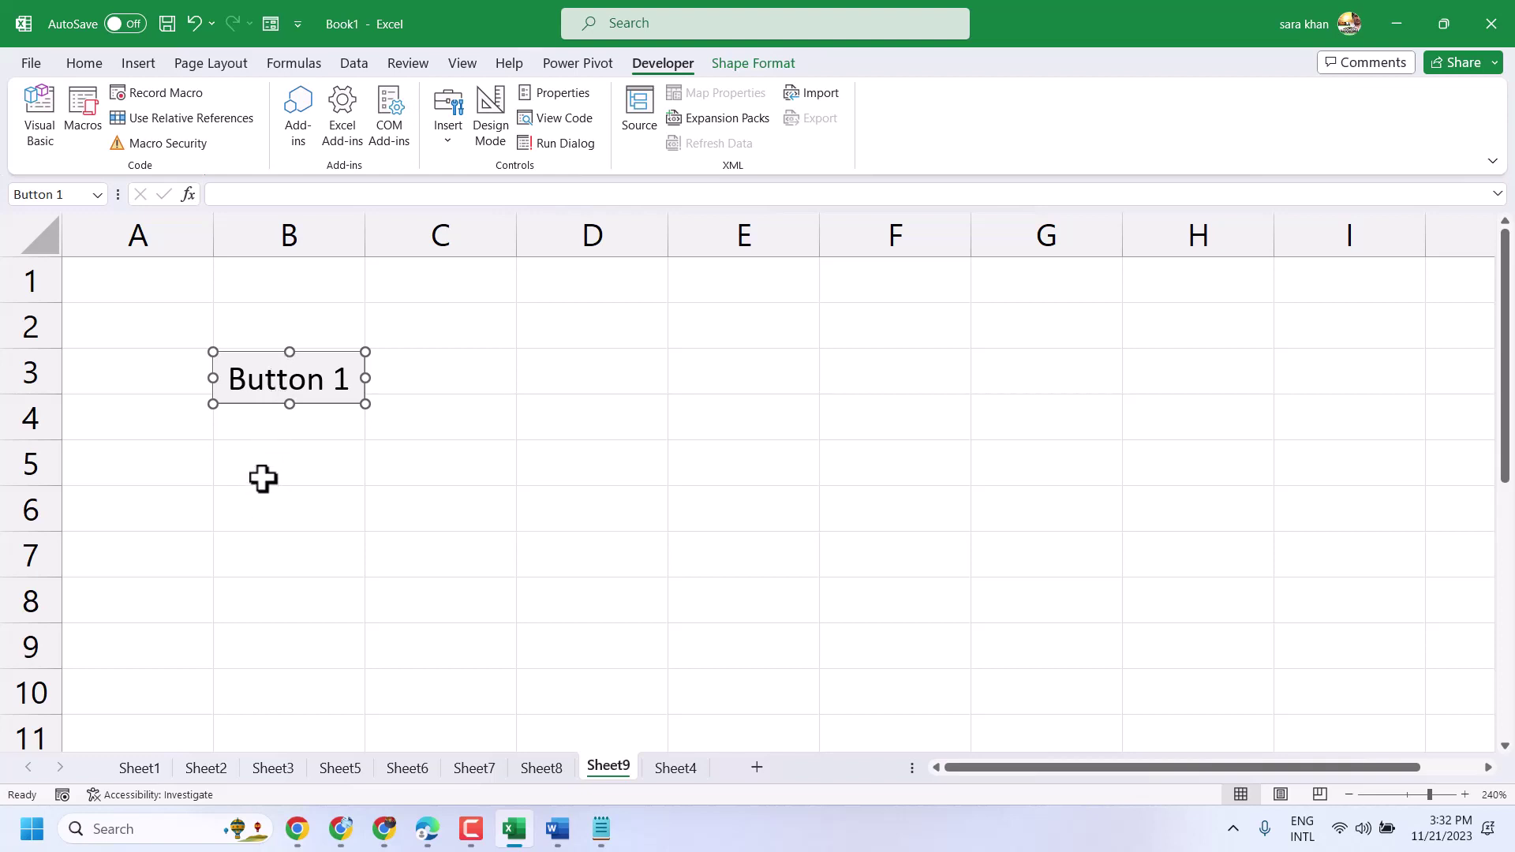
# - Test the button with 5 and then 'best' in B5, copying each into D5
pyautogui.click(412, 511)
pyautogui.click(298, 473)
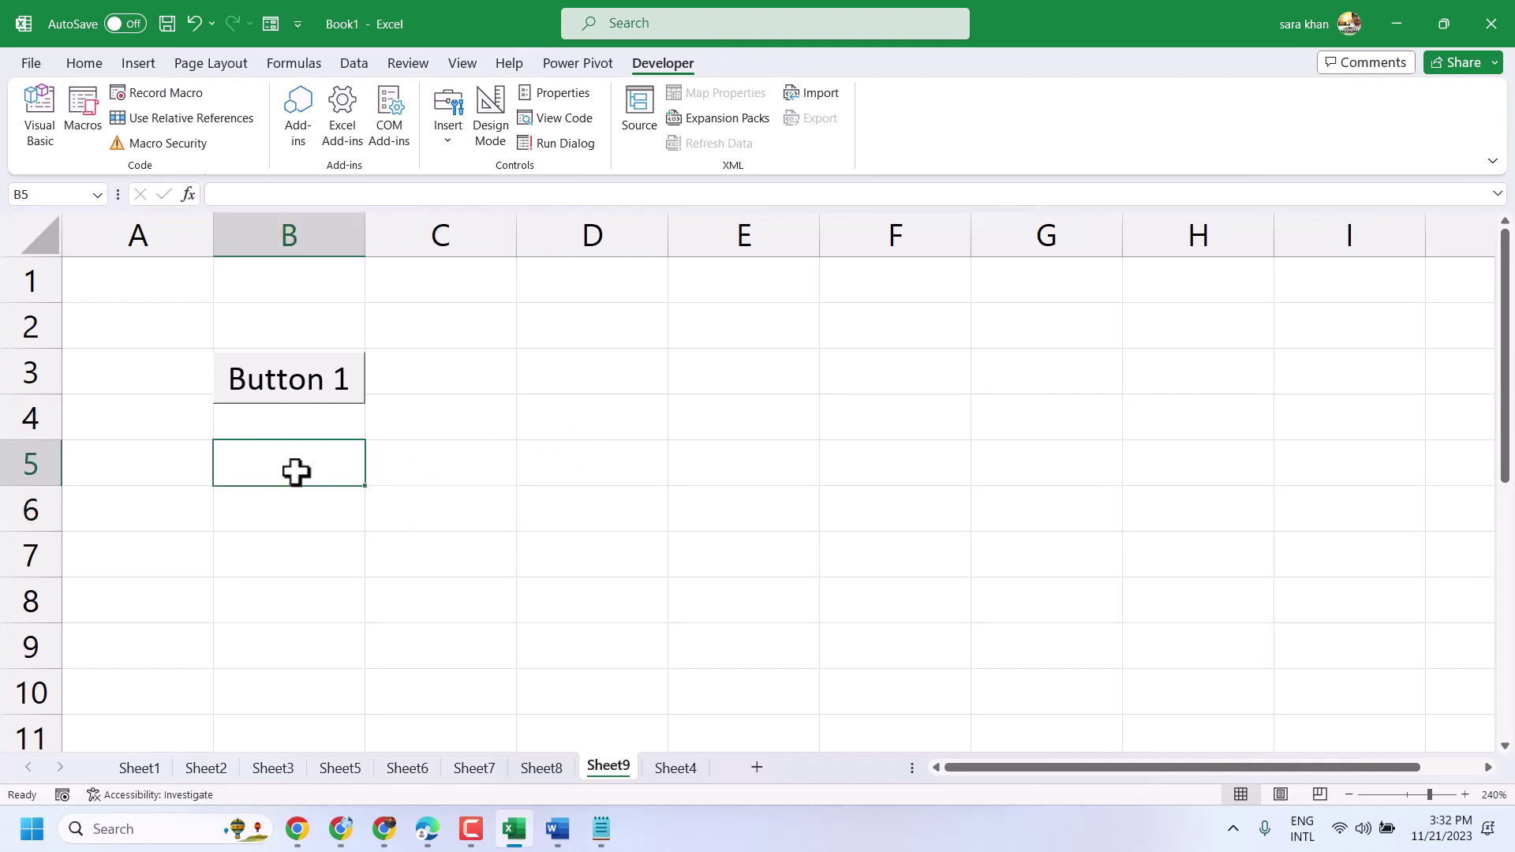
pyautogui.write('5')
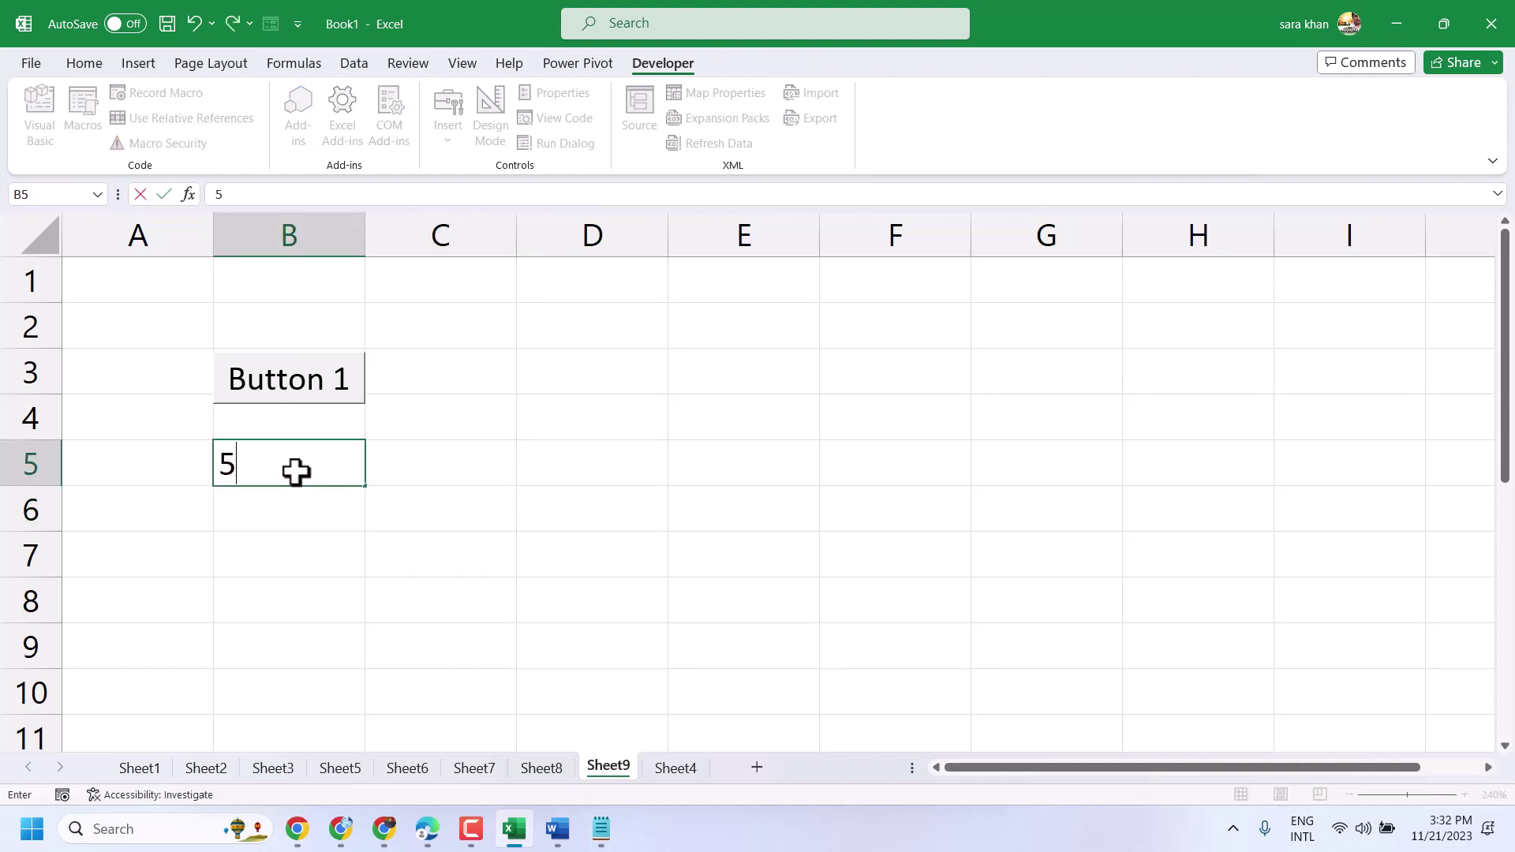
pyautogui.click(294, 394)
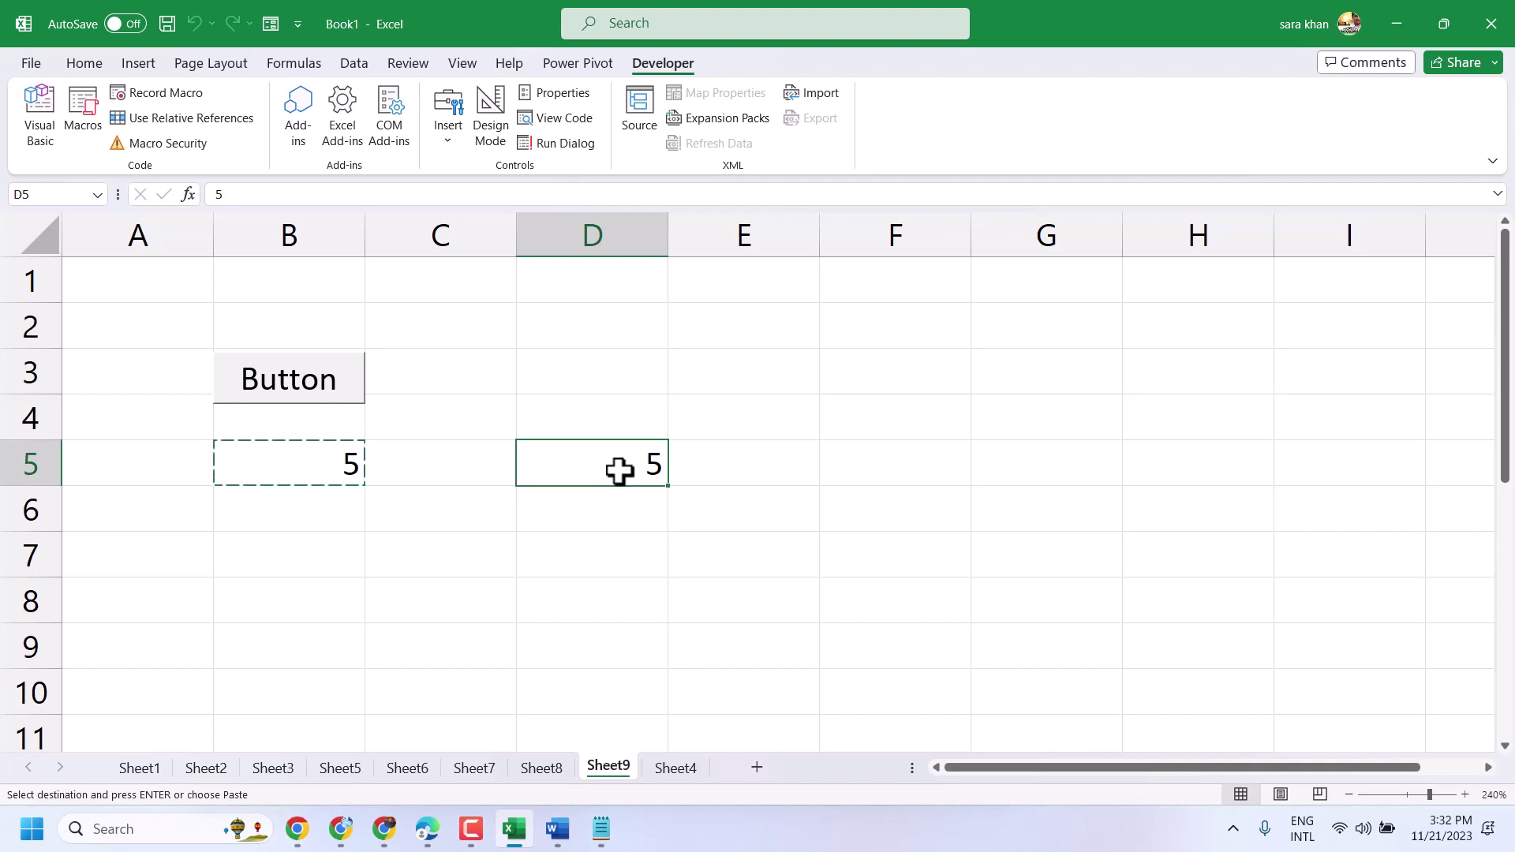
pyautogui.click(337, 461)
pyautogui.press('Escape')
pyautogui.write('best')
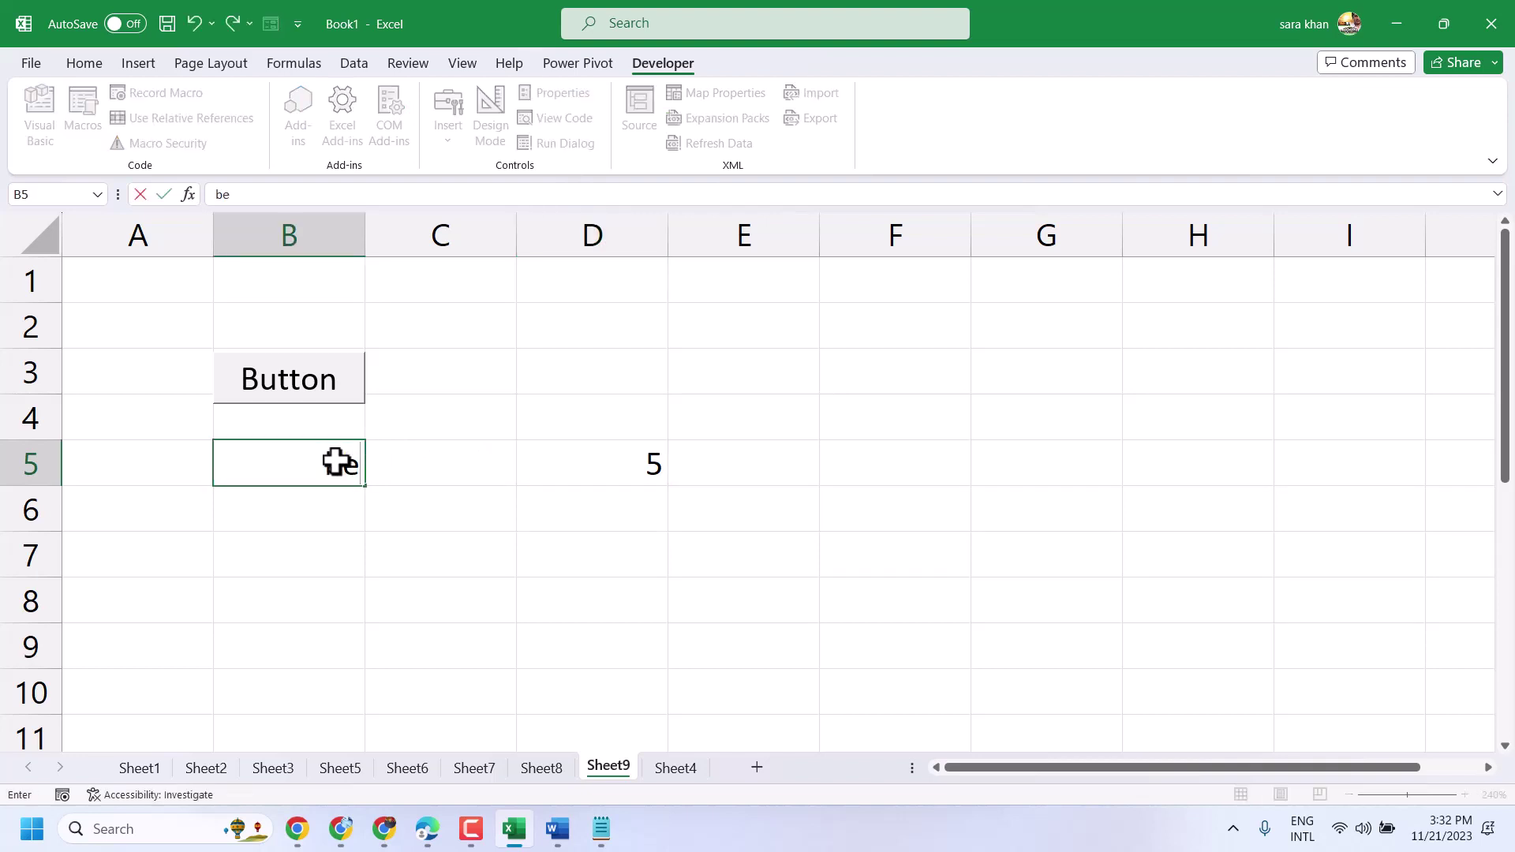
pyautogui.click(306, 391)
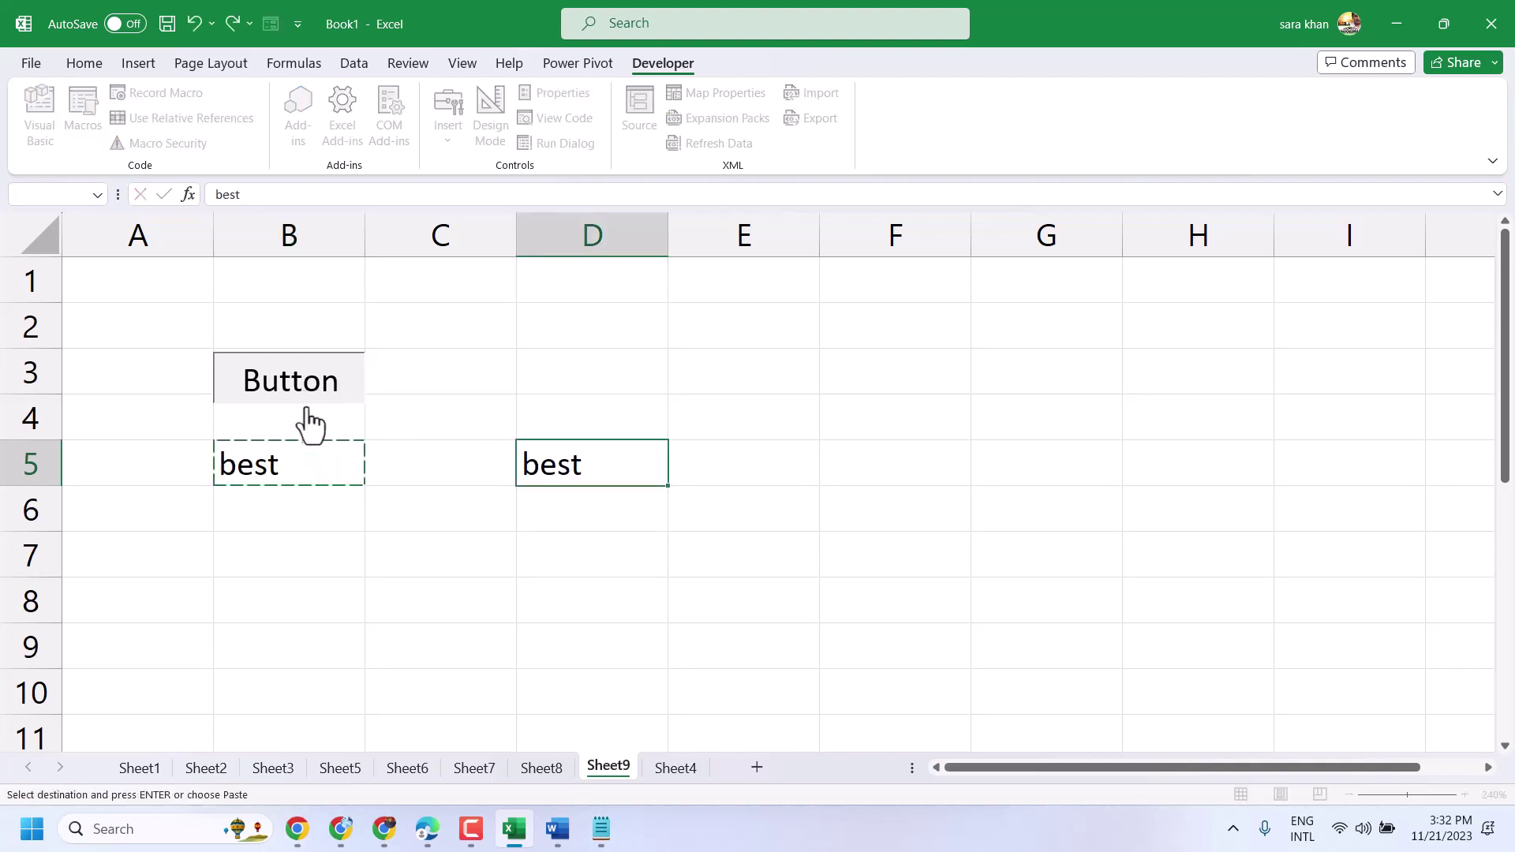
# - Test the button further with 'tech' and then 'pro' in B5, copying each into D5
pyautogui.click(311, 470)
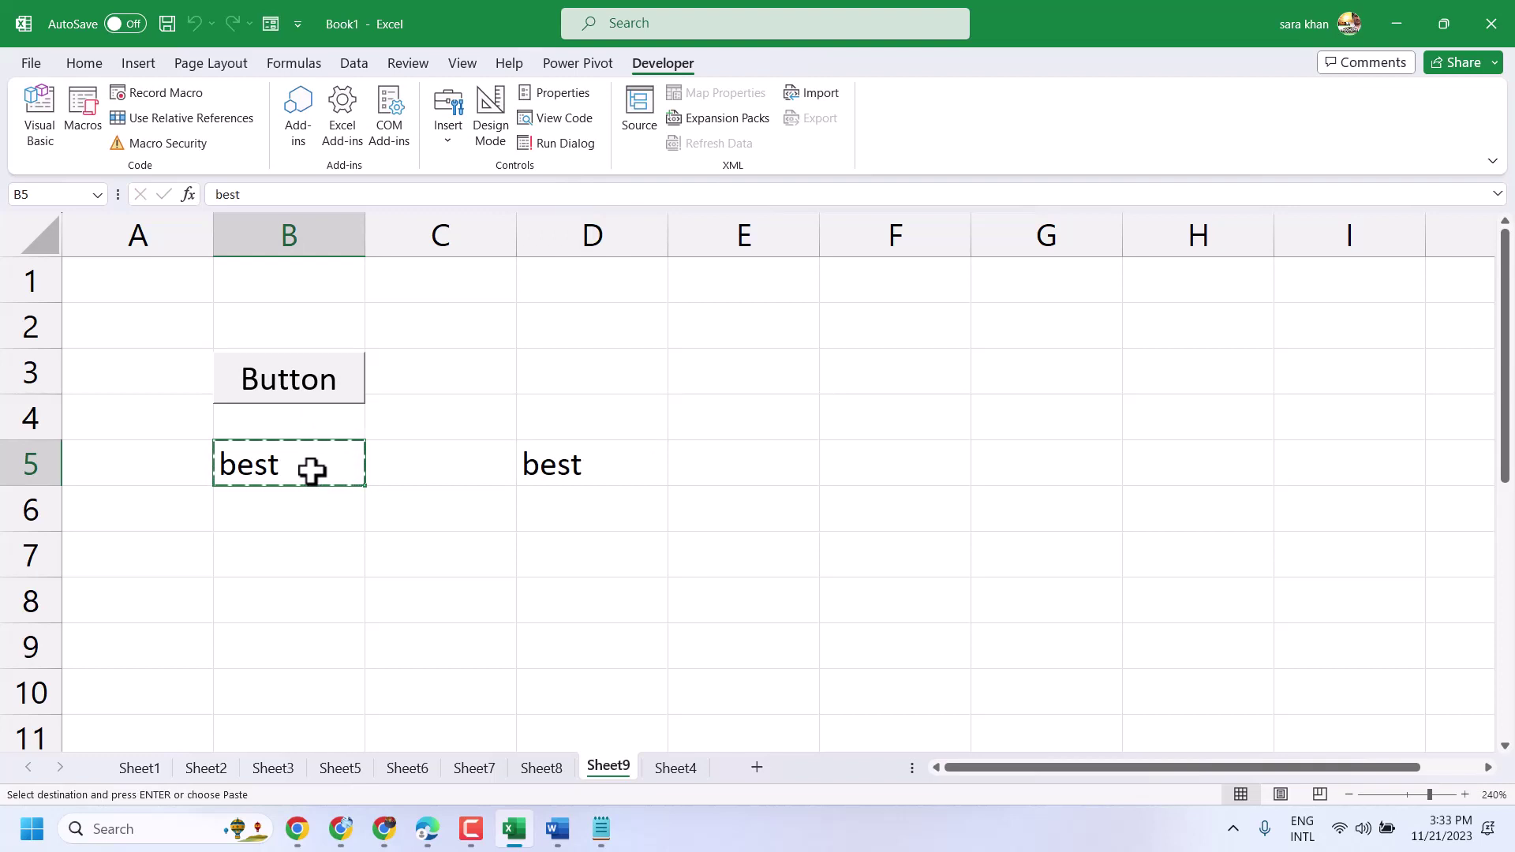
pyautogui.press('Escape')
pyautogui.write('tech')
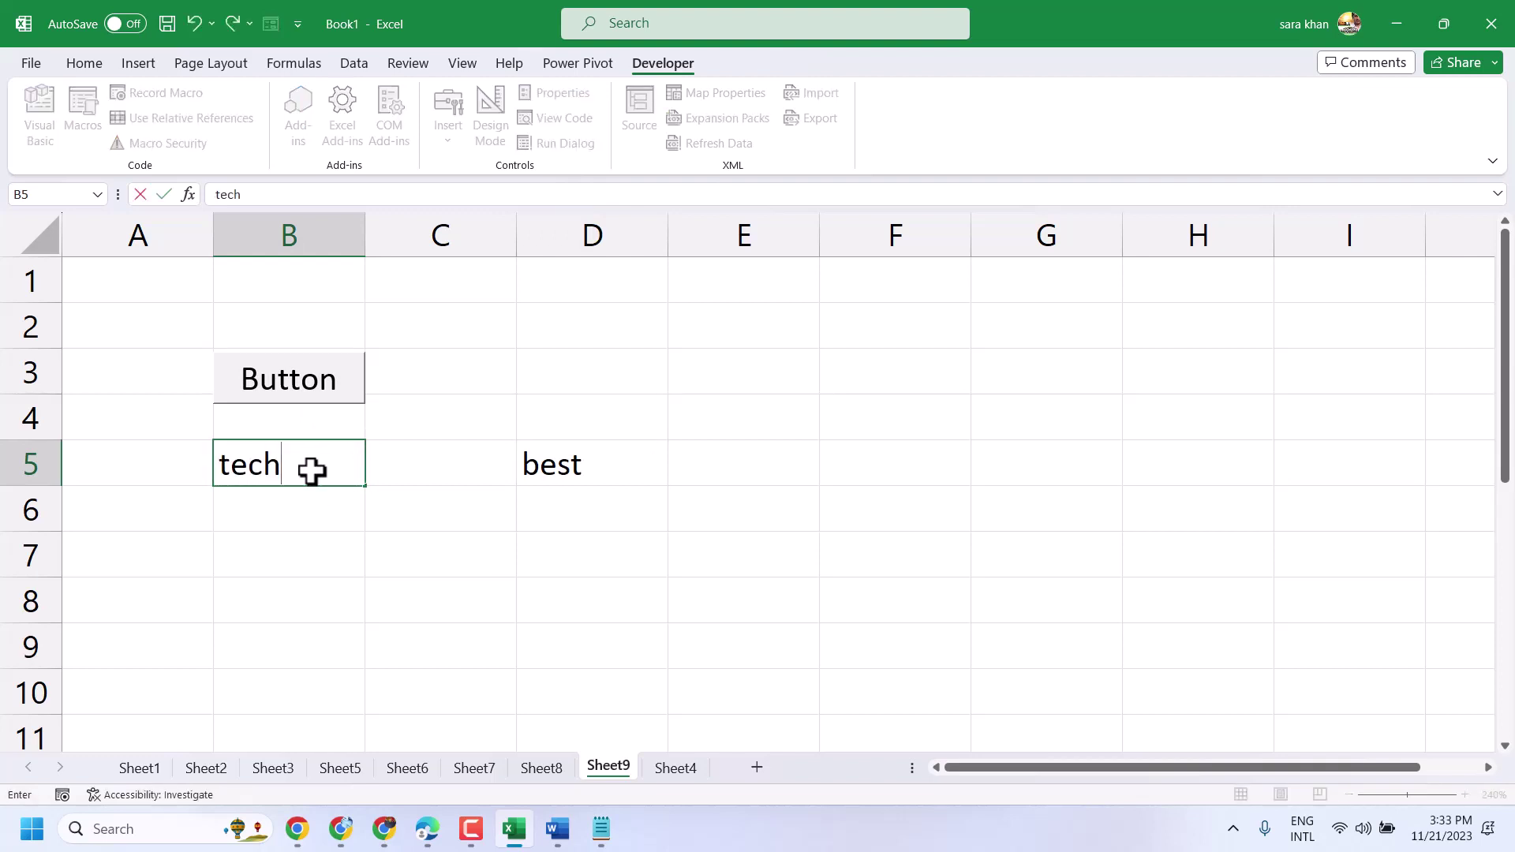
pyautogui.click(296, 391)
pyautogui.click(294, 457)
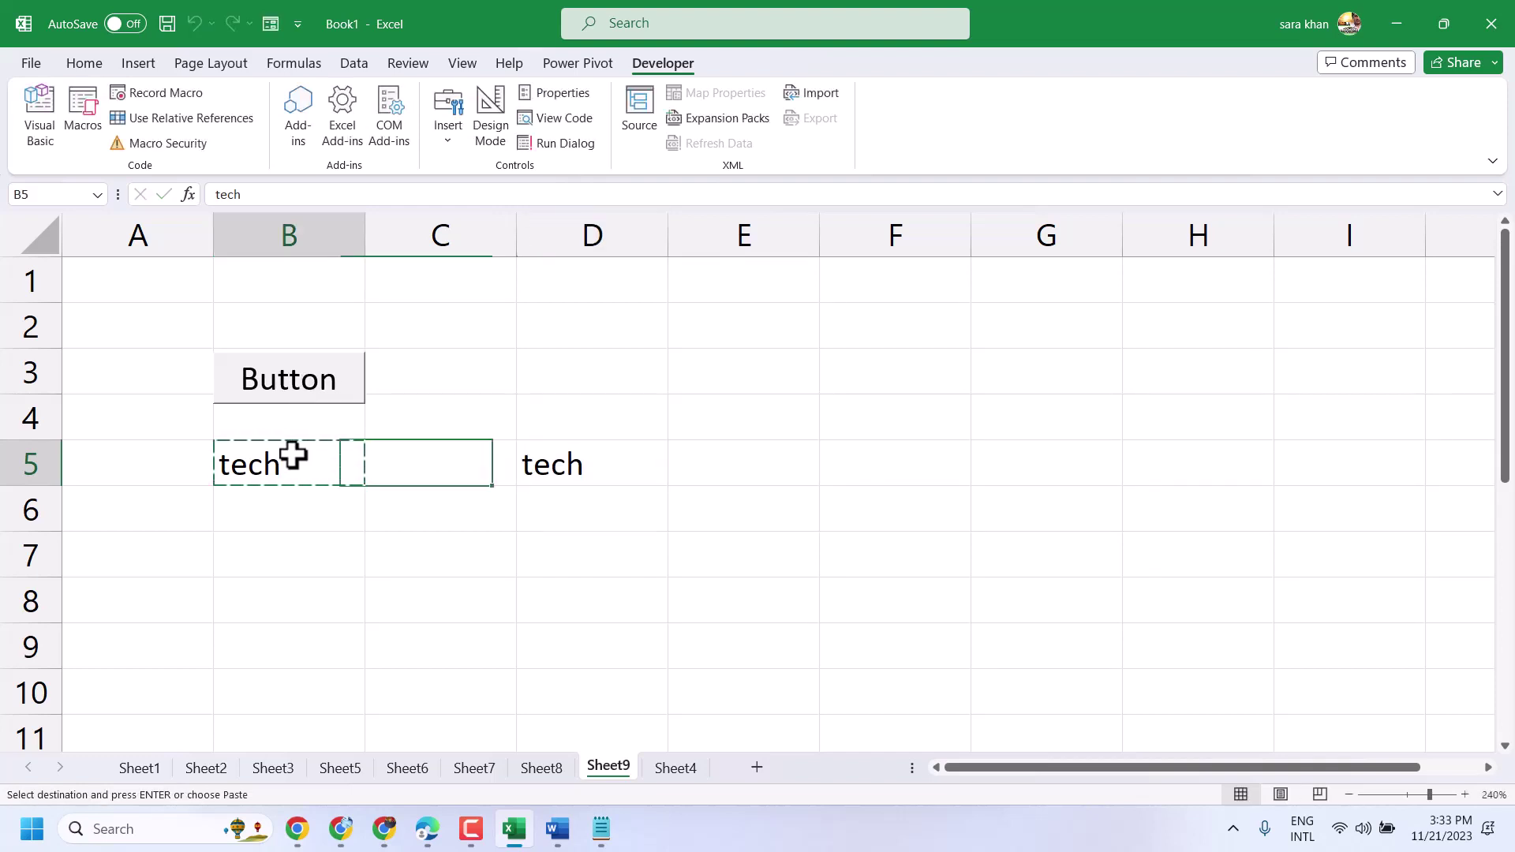
pyautogui.press('Escape')
pyautogui.write('pr')
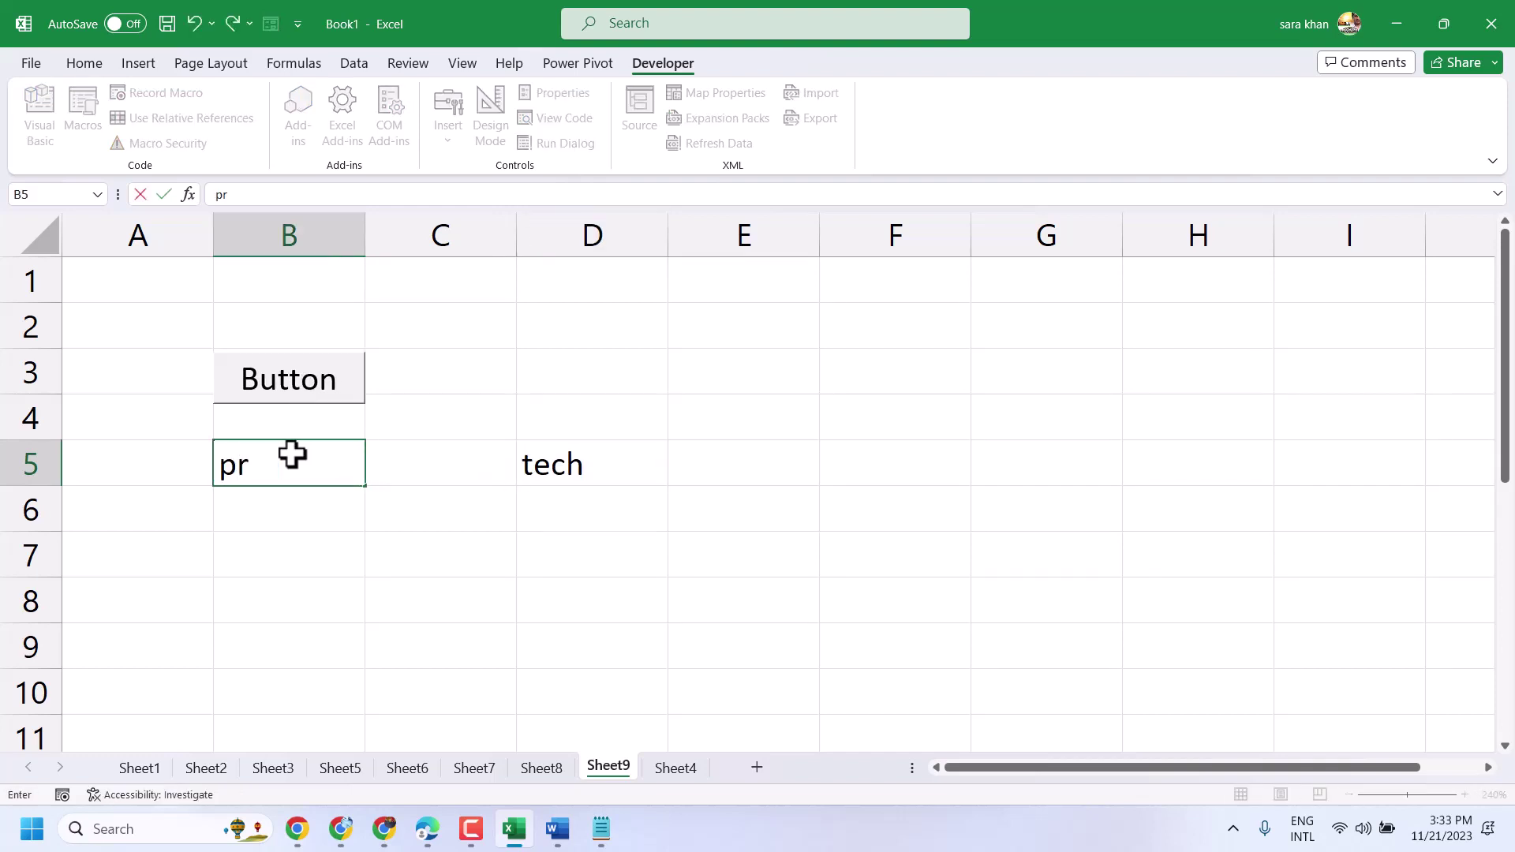
pyautogui.write('o')
pyautogui.click(289, 383)
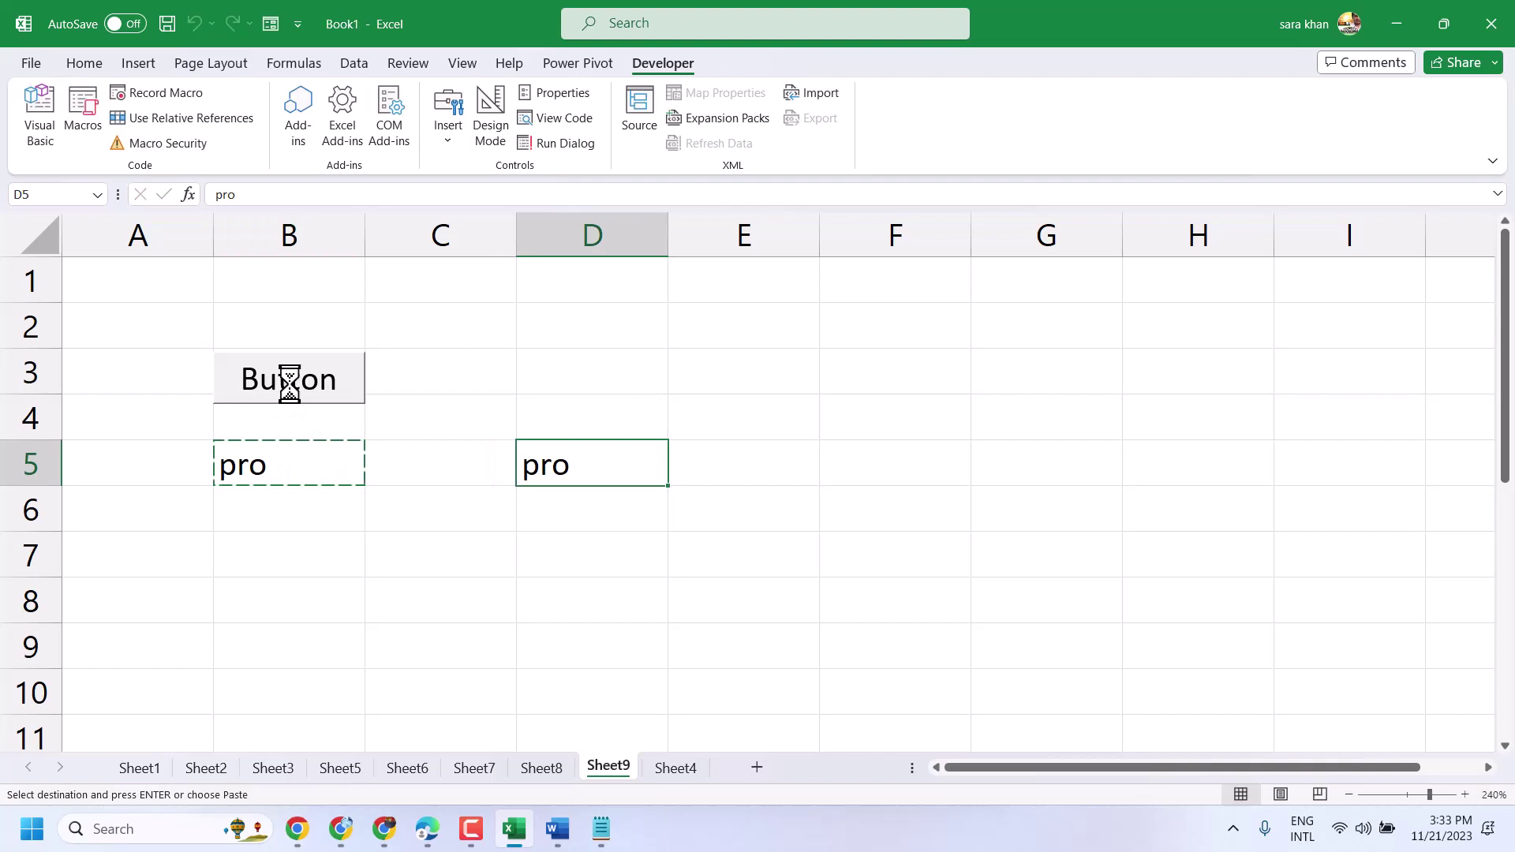